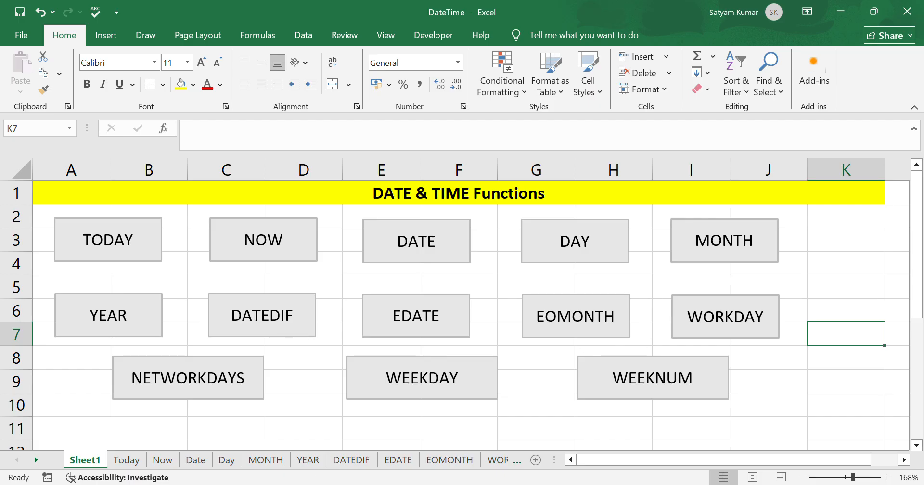
# - On the Today sheet, enter the formula =TODAY() in cell B5 to return the current date
pyautogui.click(121, 460)
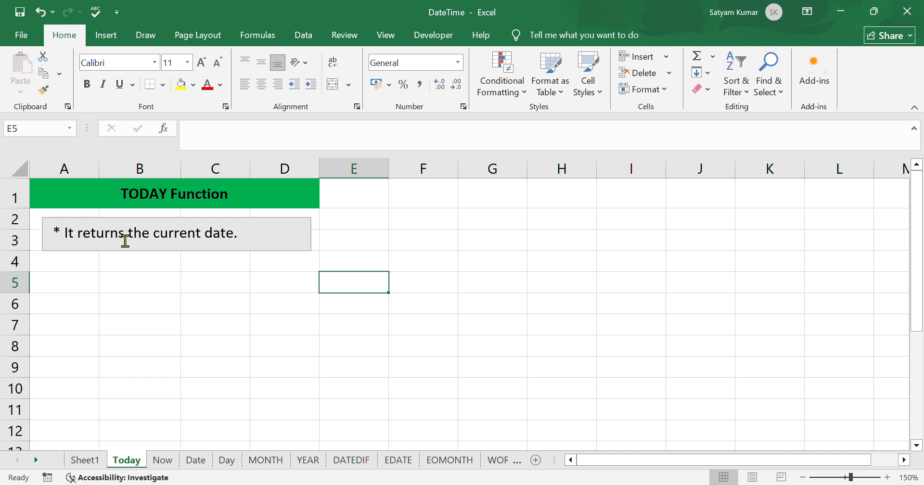
pyautogui.click(124, 293)
pyautogui.write('=')
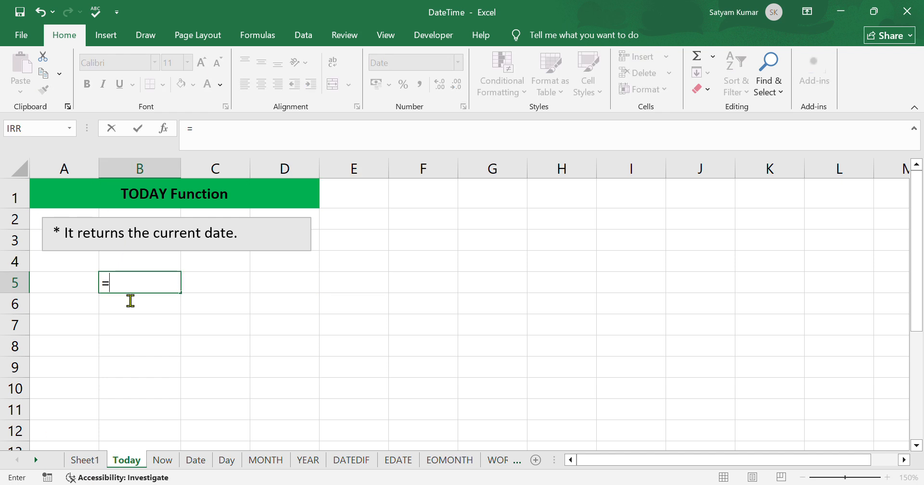
pyautogui.write('todat')
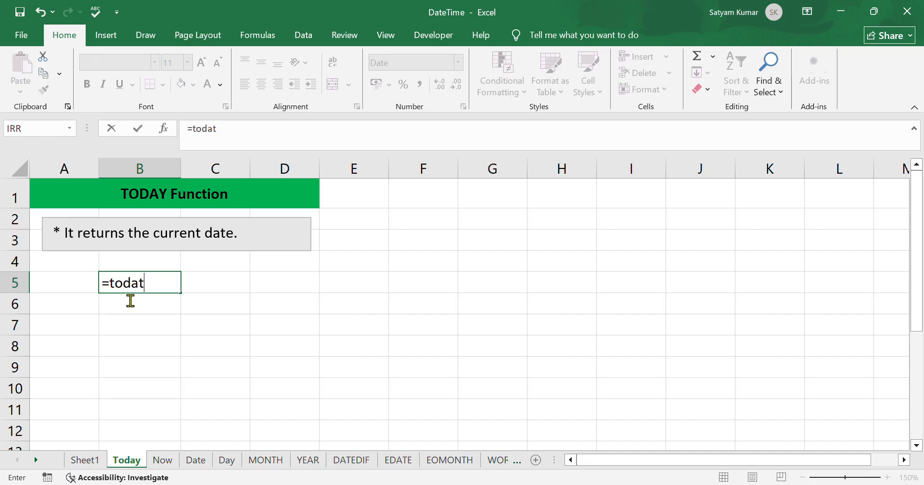
pyautogui.press('BackSpace')
pyautogui.write('y')
pyautogui.doubleClick(140, 304)
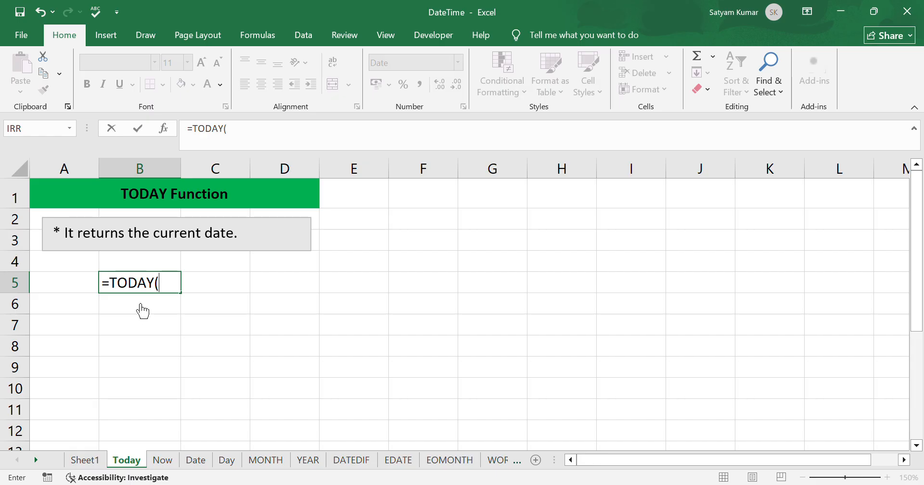
pyautogui.write(')')
pyautogui.press('Return')
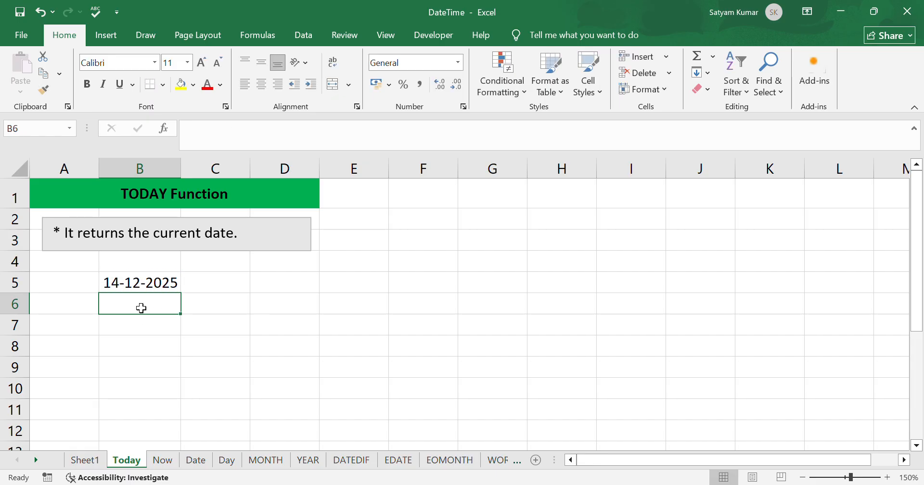
pyautogui.click(159, 283)
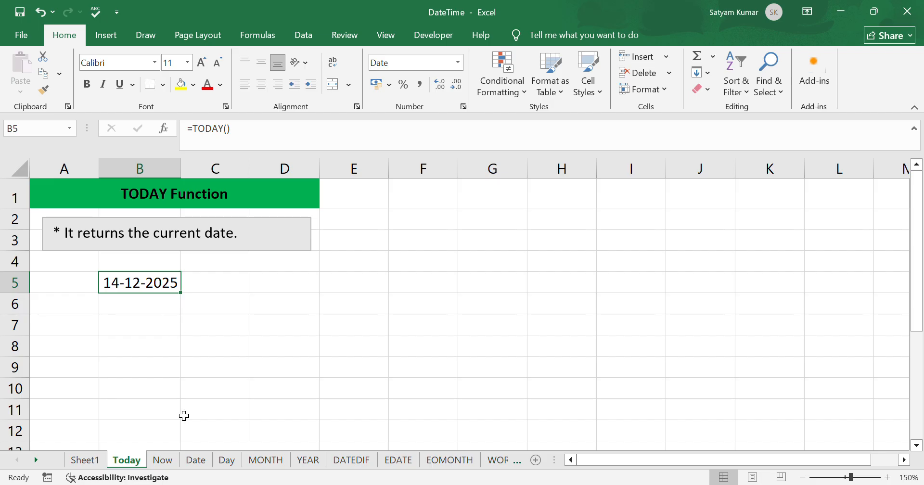
# - On the Now sheet, enter the formula =NOW() in cell B6 to return the current date and time
pyautogui.click(164, 460)
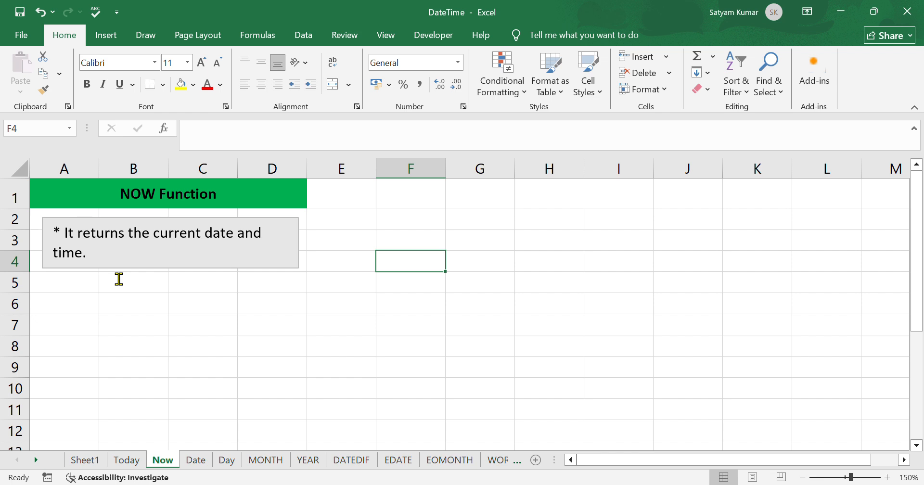
pyautogui.click(131, 306)
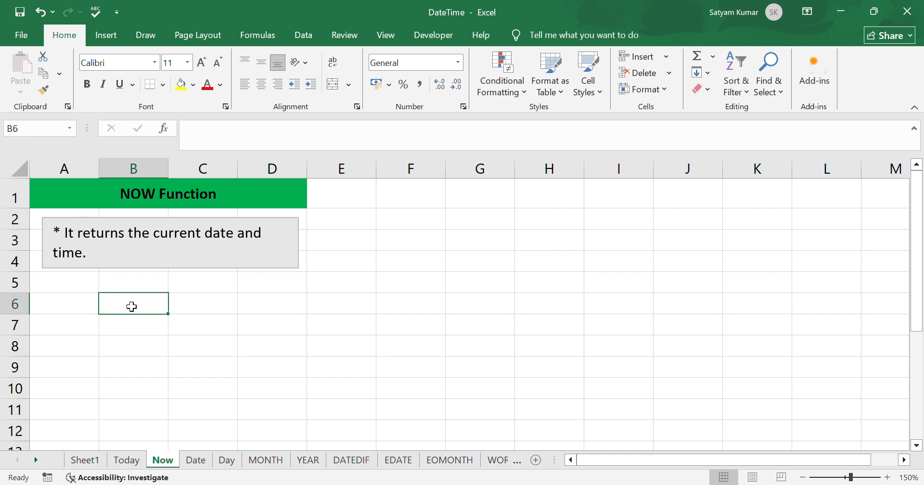
pyautogui.write('=now')
pyautogui.press('Tab')
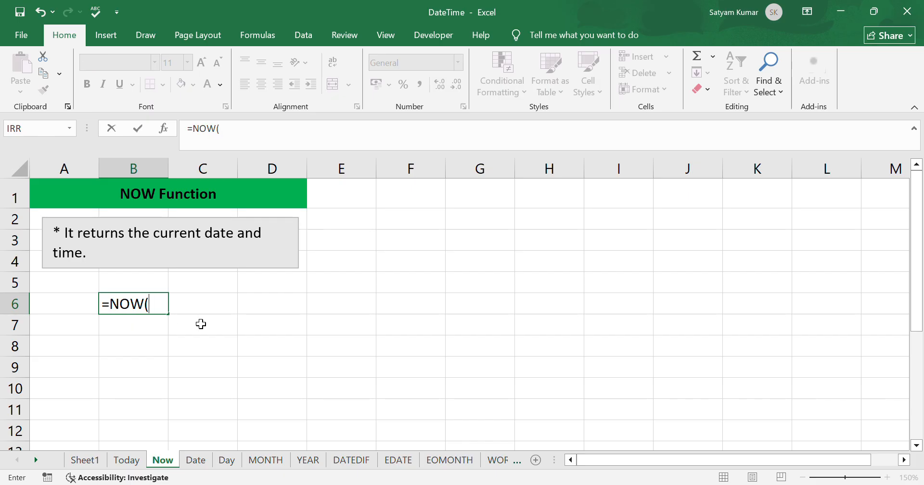
pyautogui.write(')')
pyautogui.press('Return')
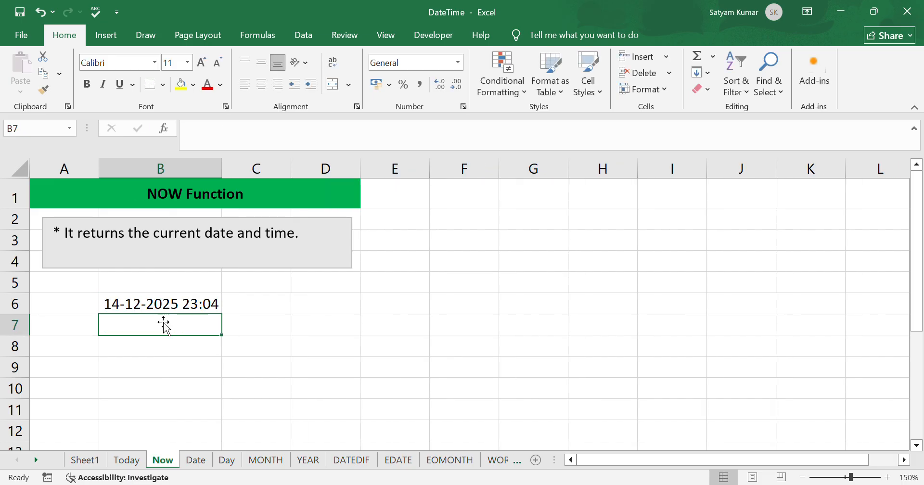
pyautogui.click(133, 312)
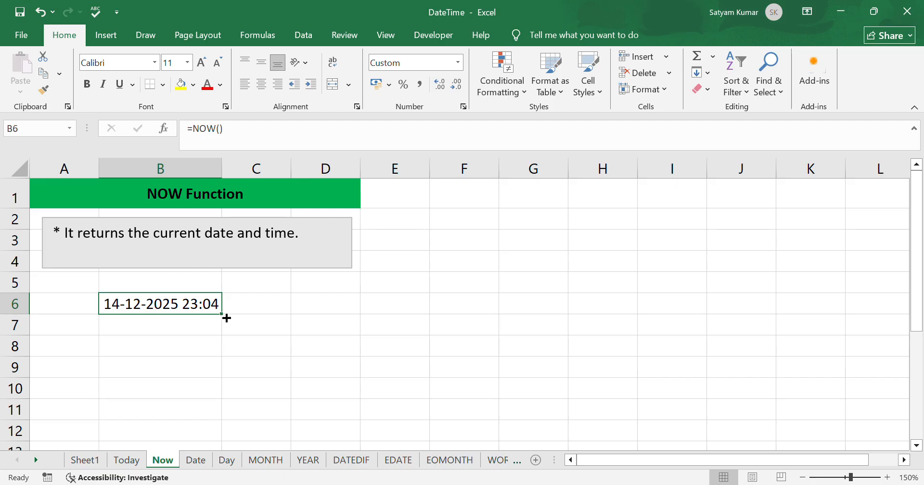
# - On the Date sheet, build a date in cell B6 with the formula =DATE(2025,11,26)
pyautogui.click(195, 460)
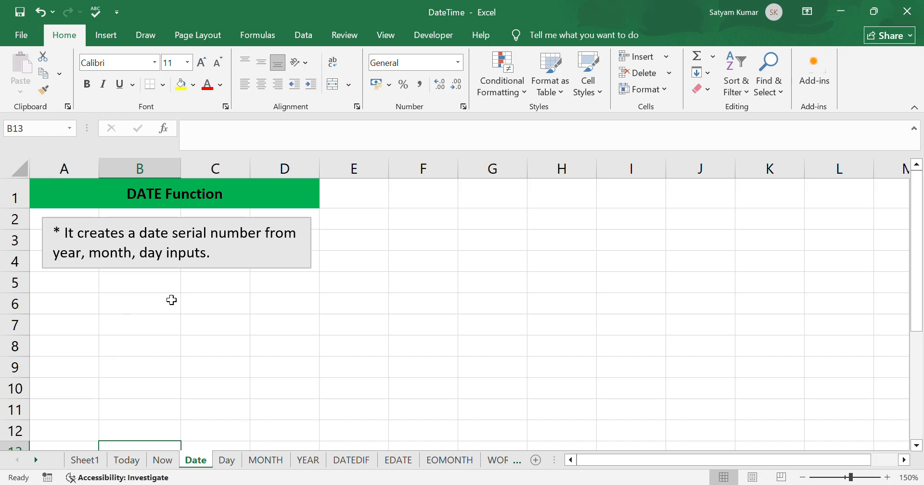
pyautogui.click(153, 312)
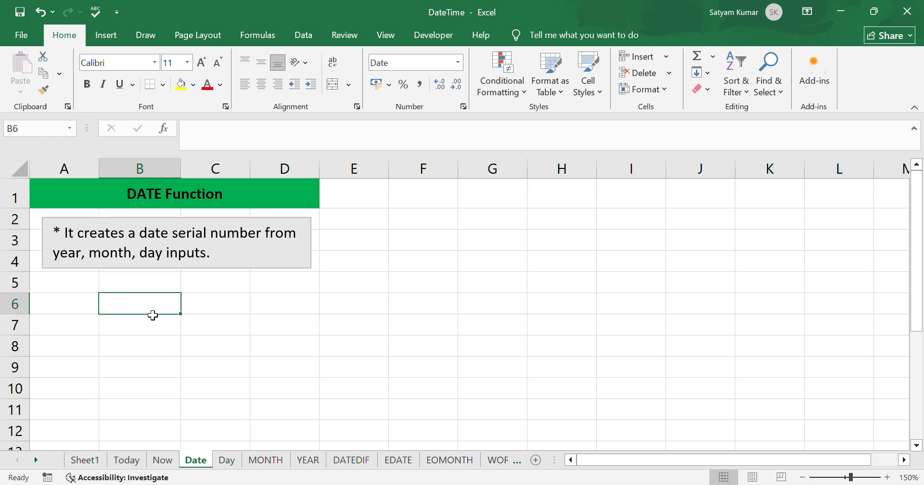
pyautogui.write('=')
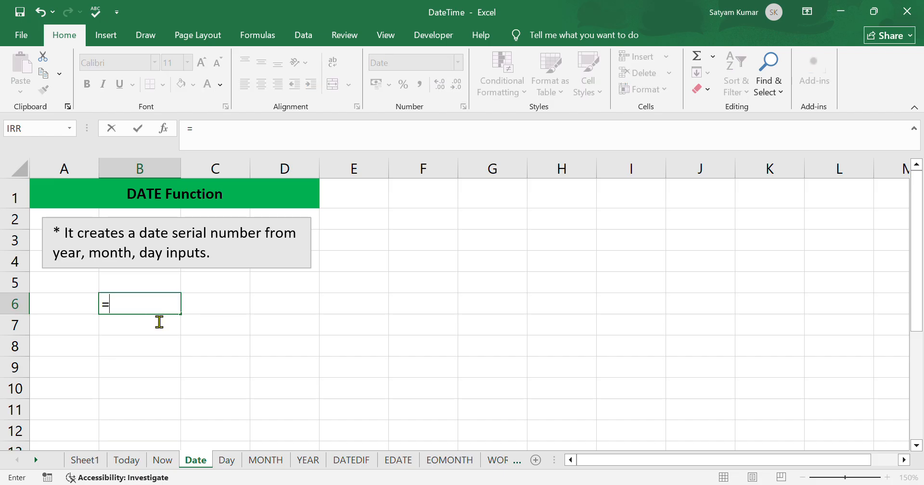
pyautogui.write('dat')
pyautogui.doubleClick(148, 320)
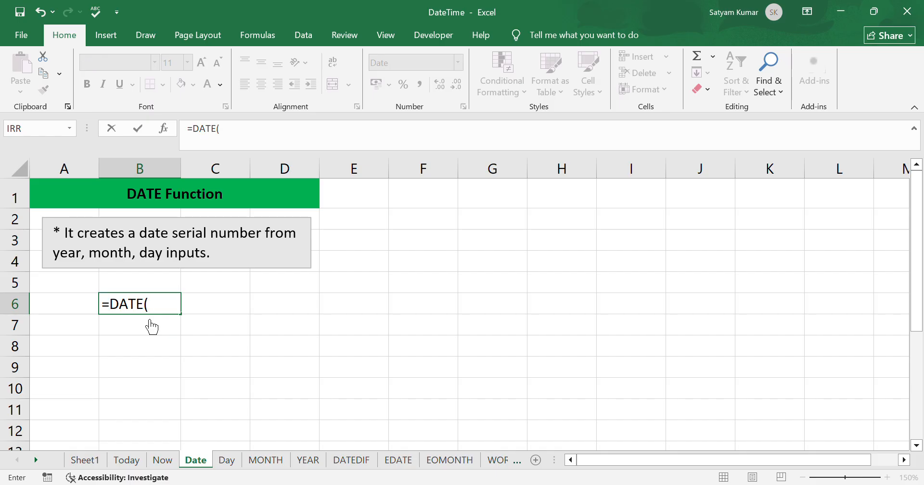
pyautogui.write('2025,11')
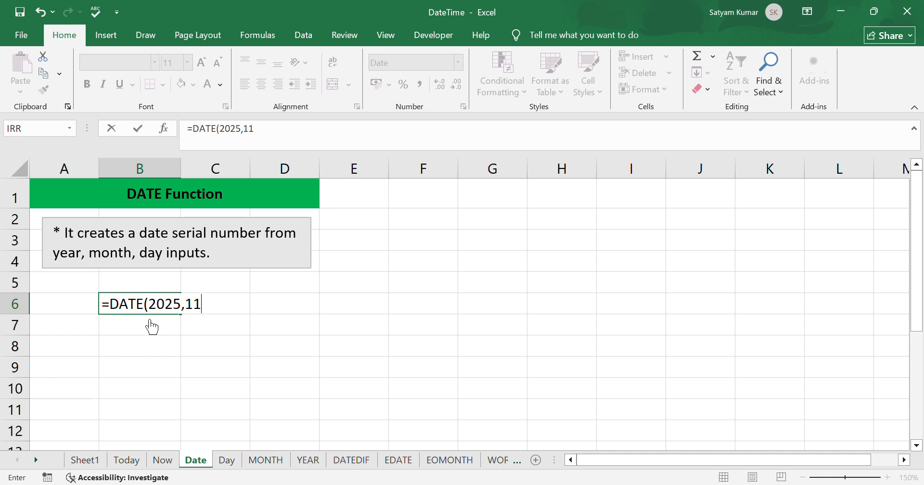
pyautogui.write(',26)')
pyautogui.press('Return')
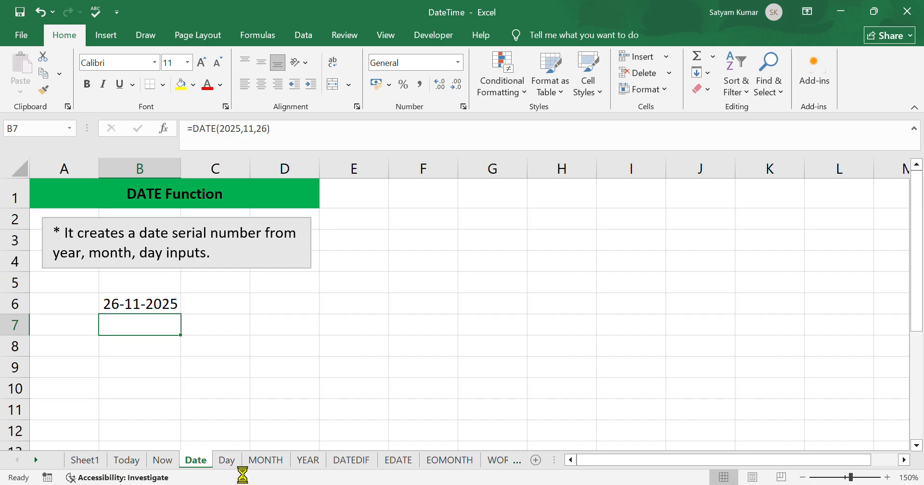
# - On the Day sheet, extract the day from the date in B7 by entering =DAY(B7) in cell C7
pyautogui.click(232, 462)
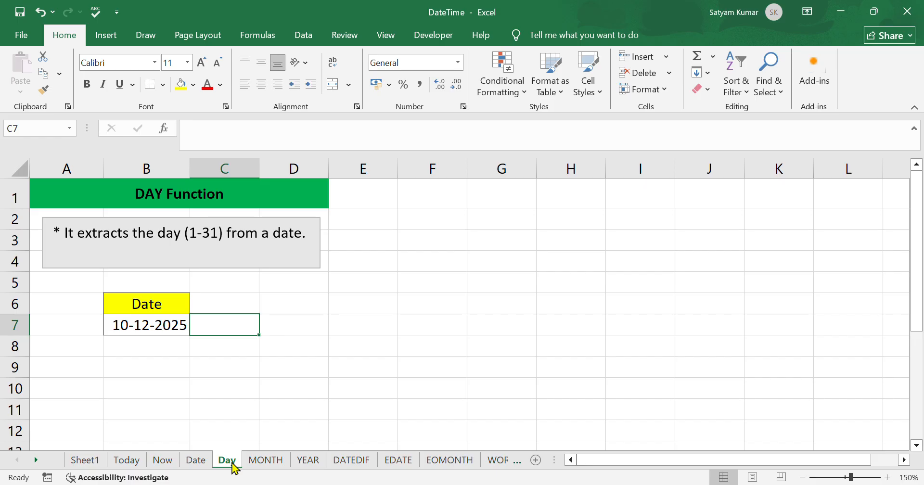
pyautogui.click(202, 312)
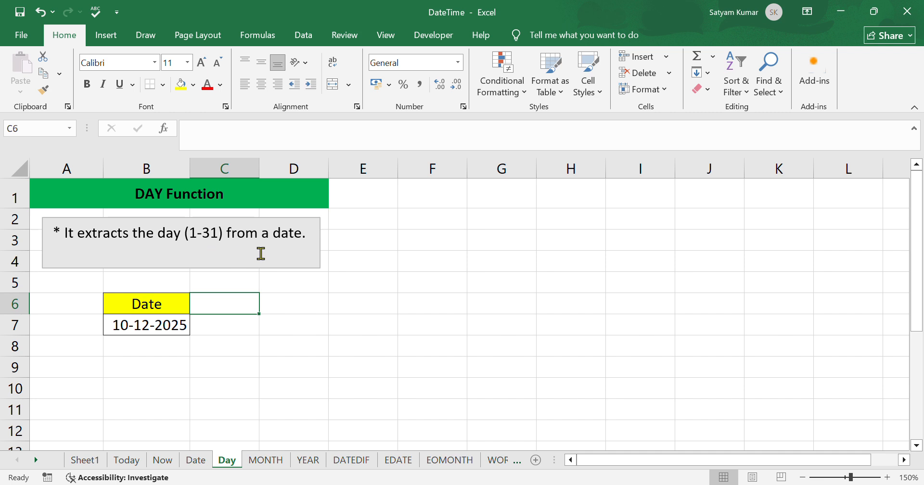
pyautogui.click(242, 328)
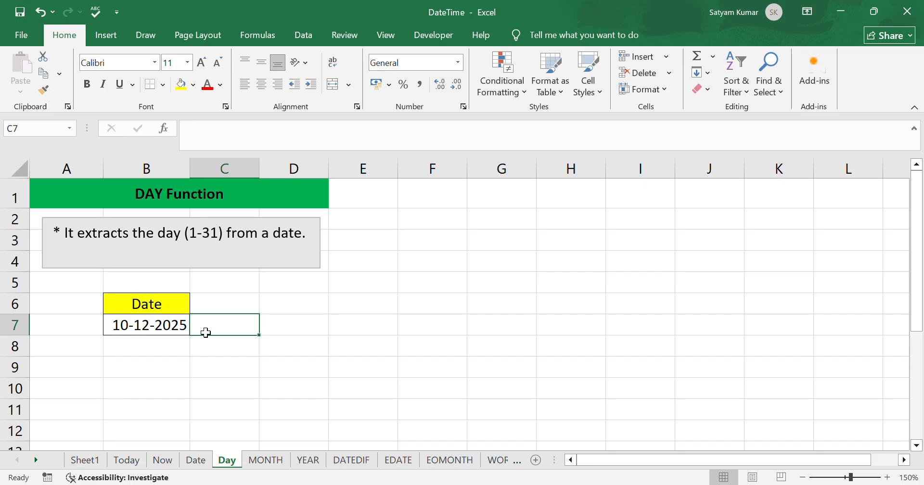
pyautogui.write('=')
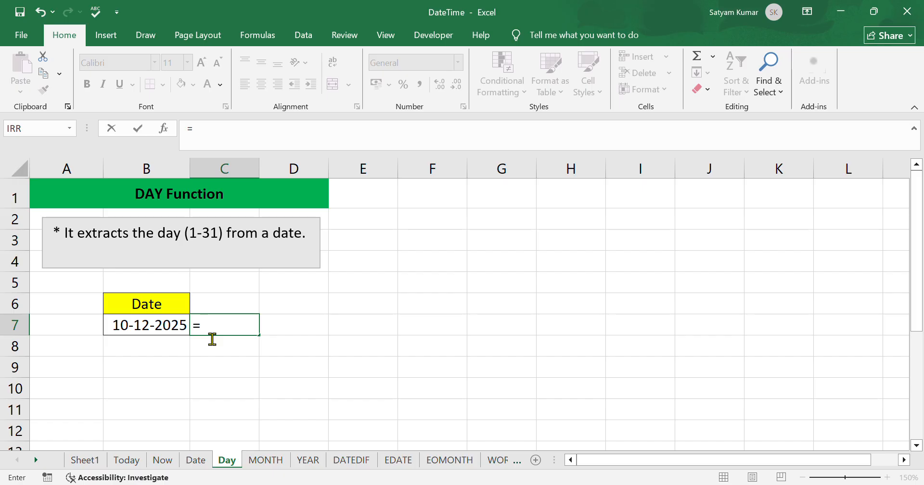
pyautogui.write('day')
pyautogui.press('Tab')
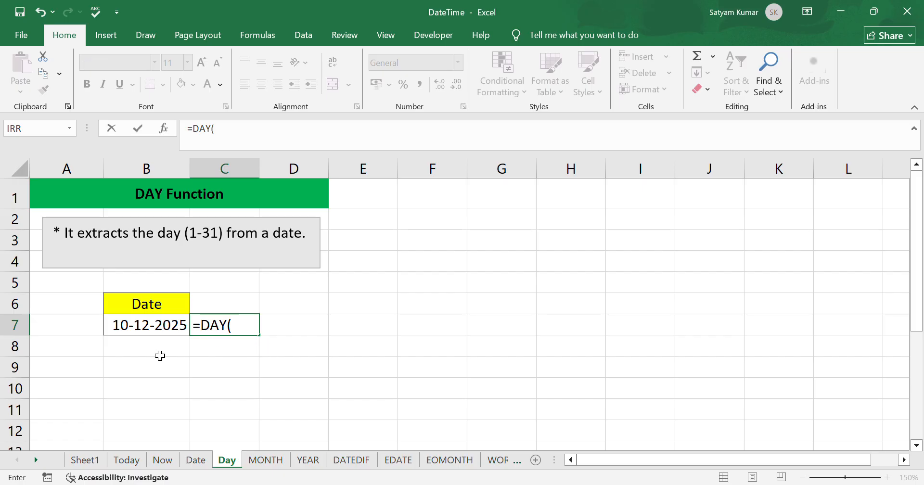
pyautogui.click(150, 332)
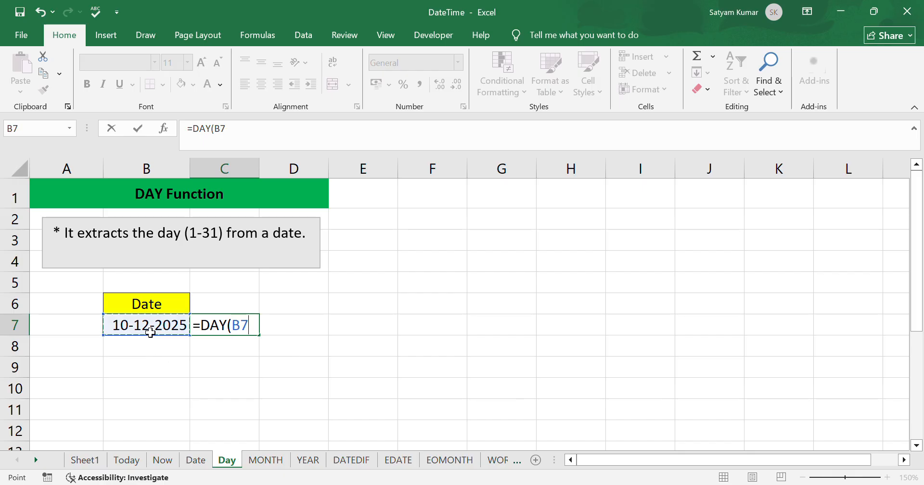
pyautogui.write(')')
pyautogui.press('Return')
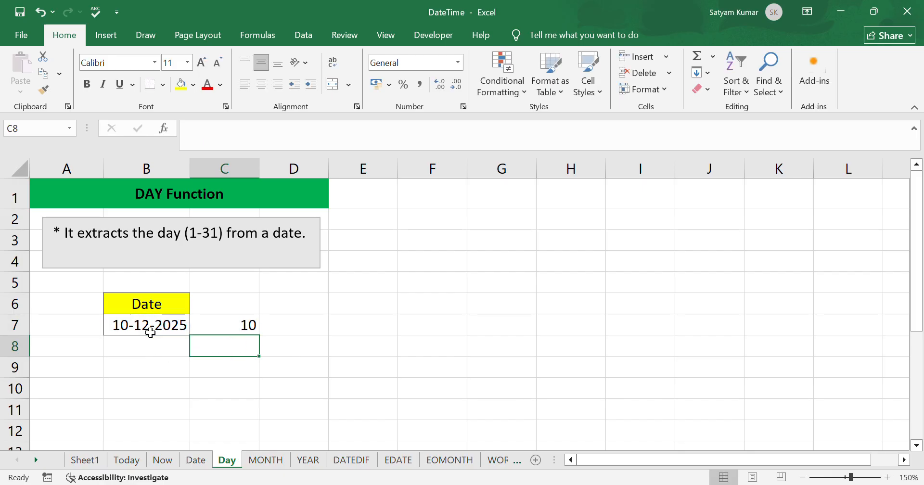
pyautogui.click(227, 333)
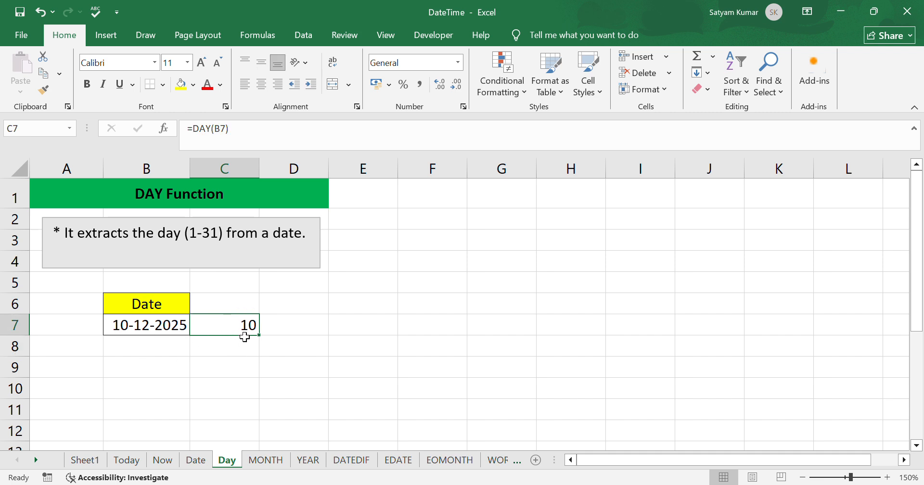
# - On the MONTH sheet, extract the month from the date in B7 by entering =MONTH(B7) in cell C7
pyautogui.click(276, 462)
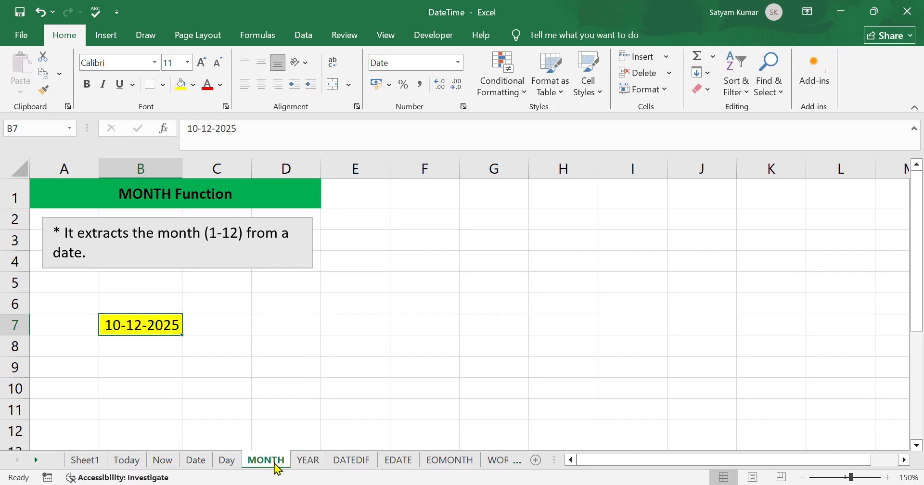
pyautogui.click(213, 326)
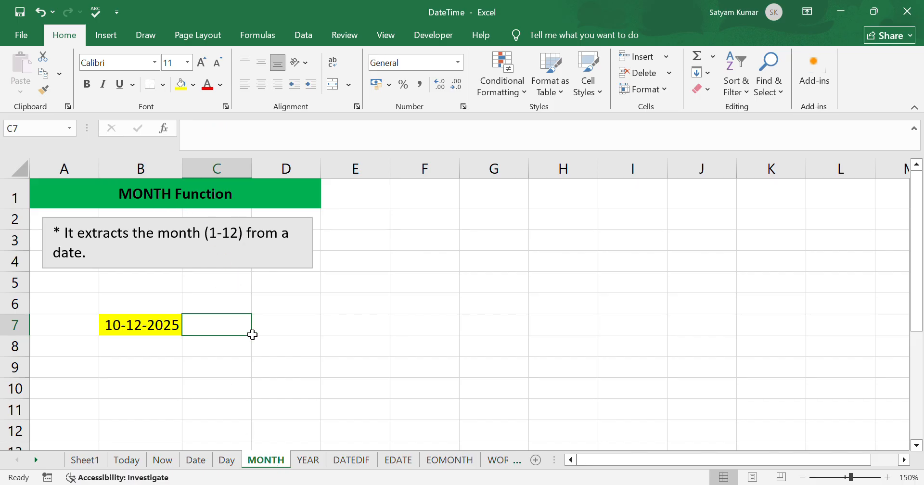
pyautogui.write('=')
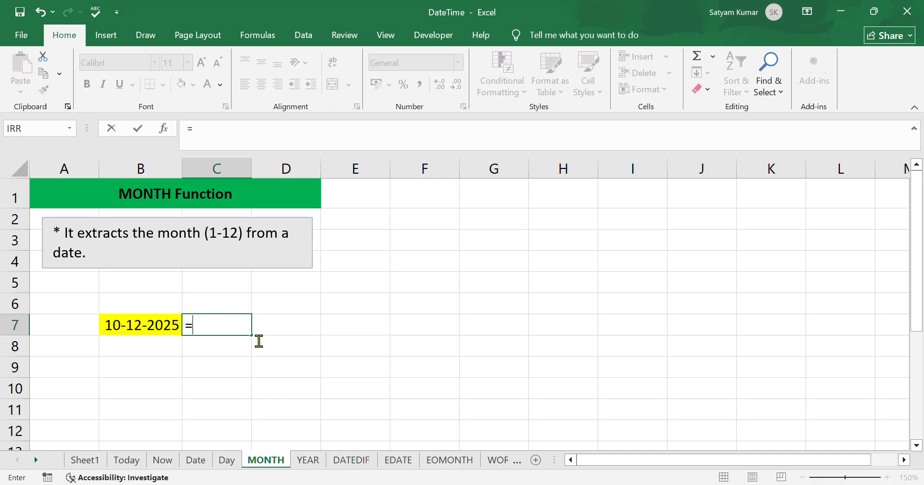
pyautogui.write('month')
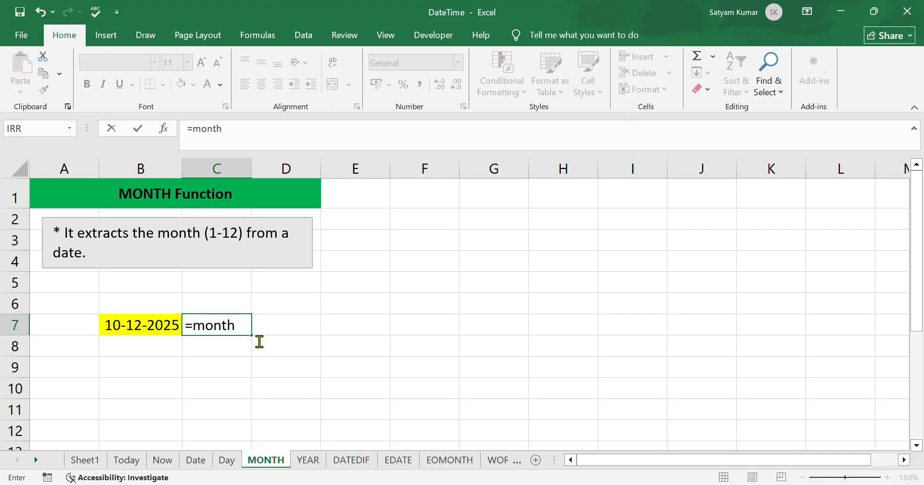
pyautogui.press('Tab')
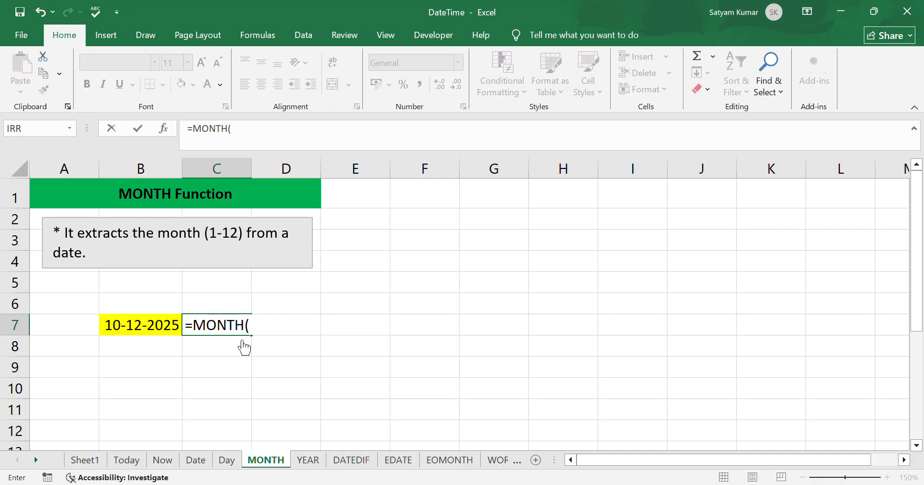
pyautogui.click(136, 329)
pyautogui.write(')')
pyautogui.press('Return')
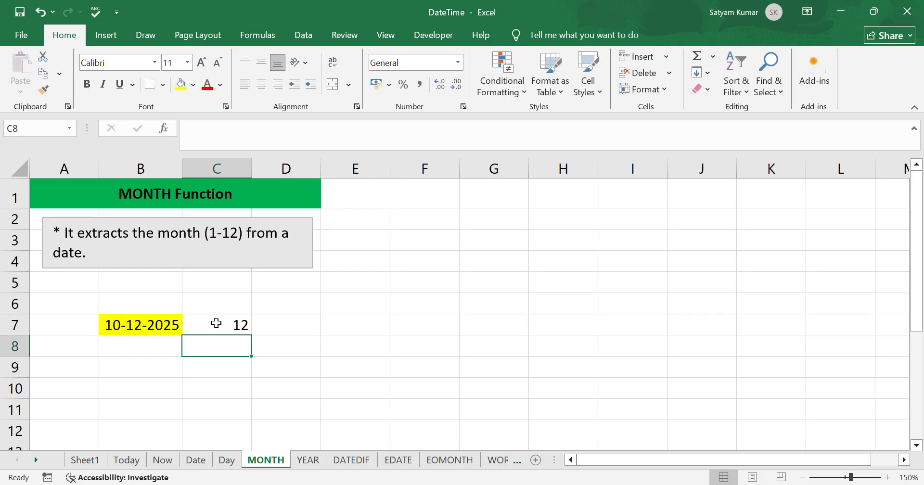
pyautogui.click(219, 324)
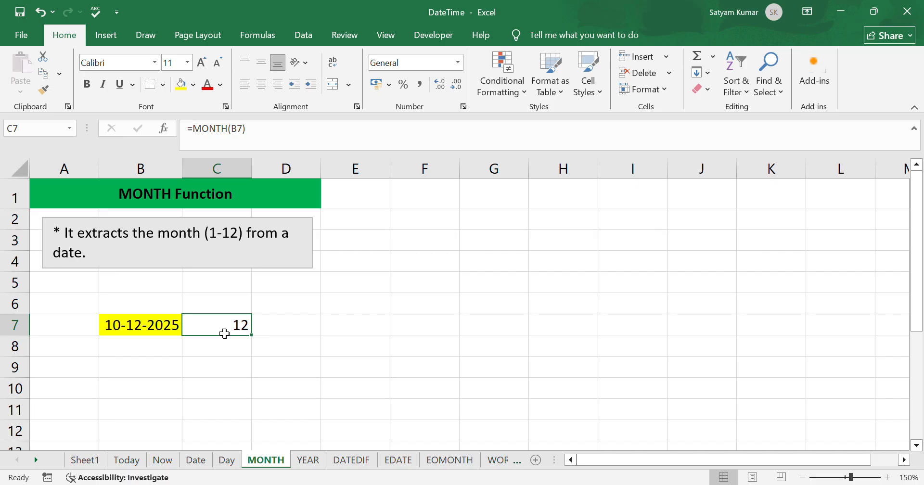
# - On the YEAR sheet, extract the year from the date in B6 by entering =YEAR(B6) in cell C6
pyautogui.click(314, 461)
pyautogui.click(229, 315)
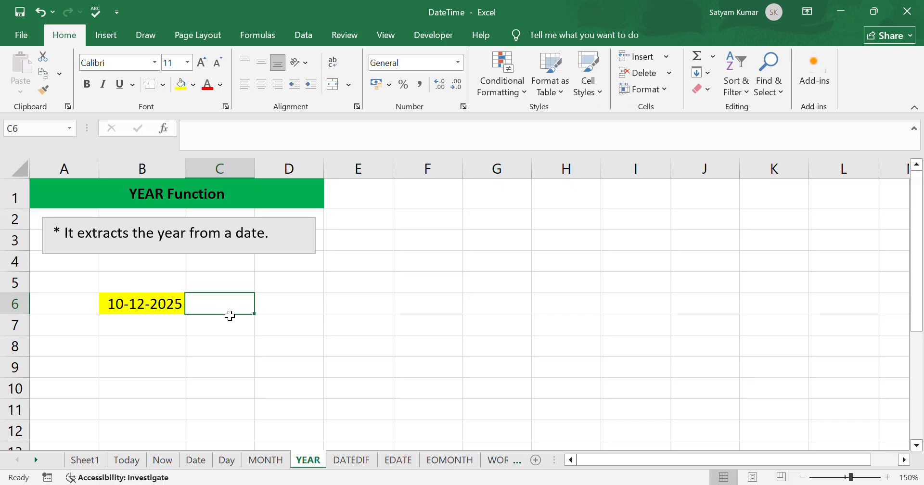
pyautogui.write('=')
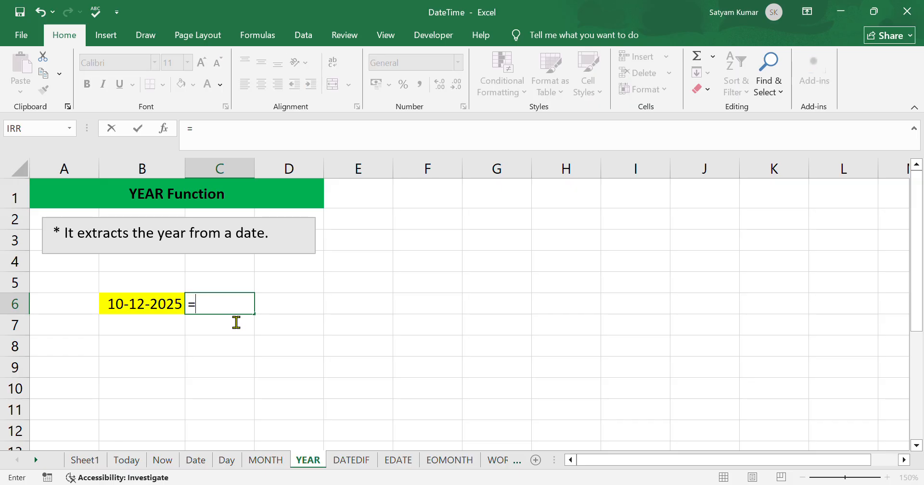
pyautogui.write('YEA')
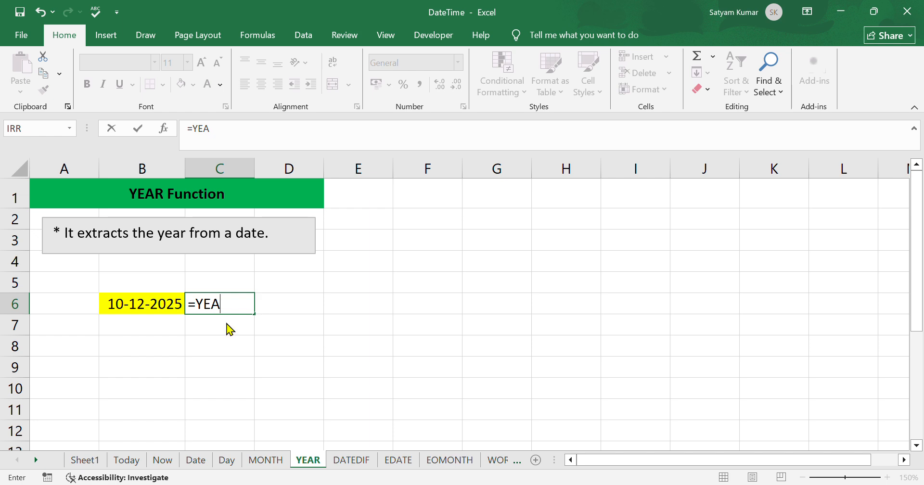
pyautogui.write('R(')
pyautogui.click(155, 309)
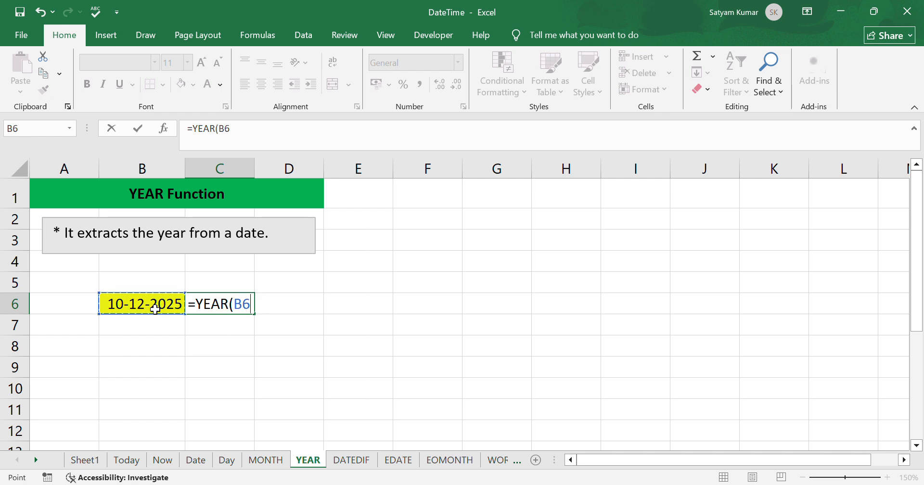
pyautogui.write(')')
pyautogui.press('Return')
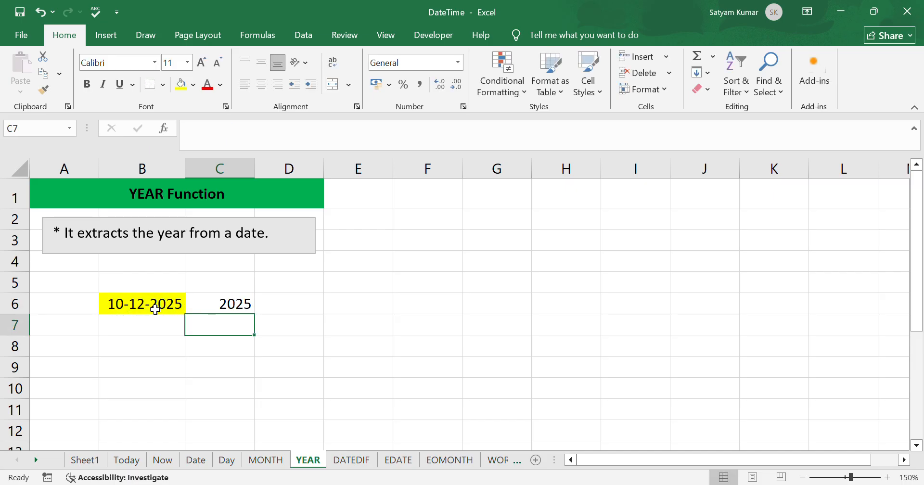
pyautogui.click(235, 312)
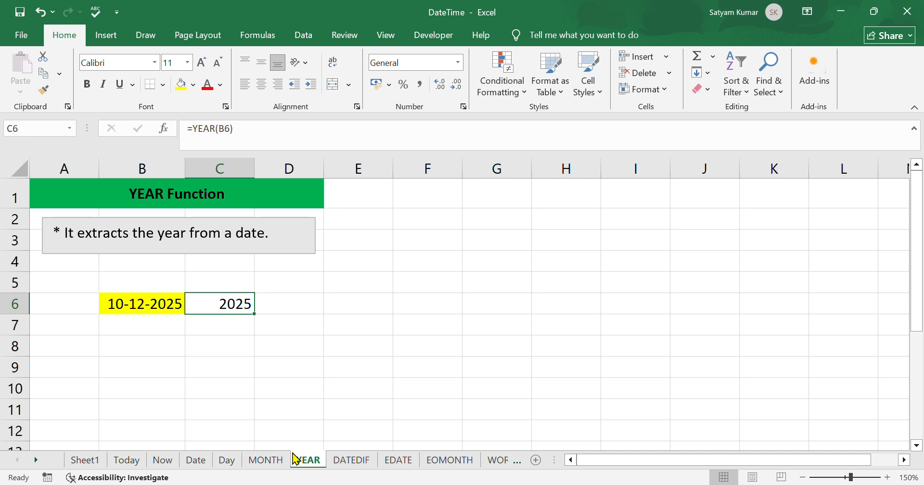
# - On the DATEDIF sheet, calculate the full years between the two dates by entering =DATEDIF(B7, C7, "y") in cell C8
pyautogui.click(357, 467)
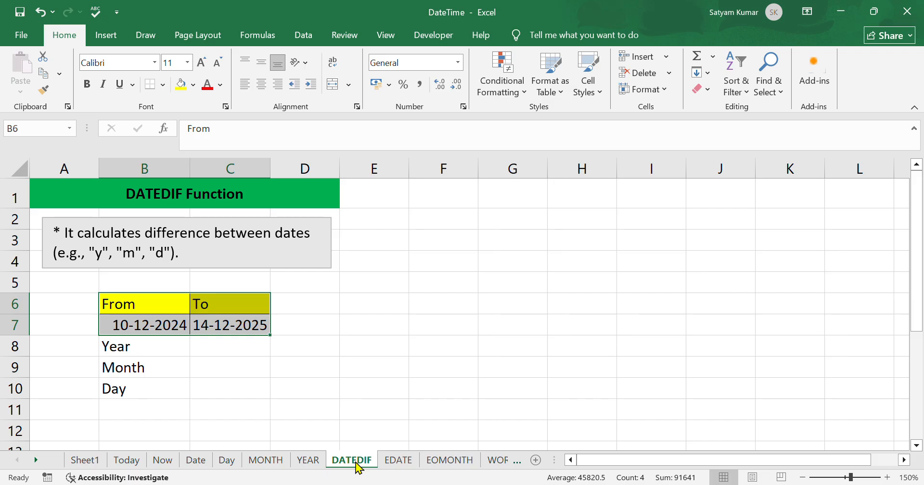
pyautogui.click(474, 392)
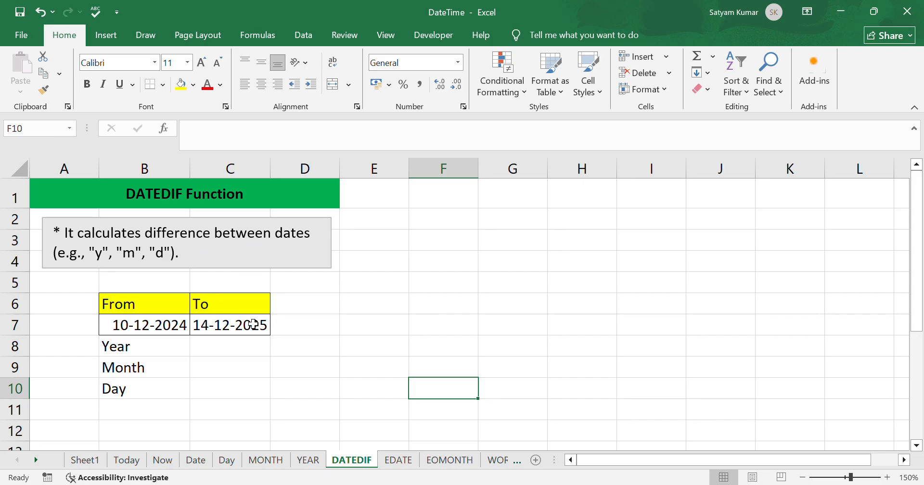
pyautogui.click(241, 355)
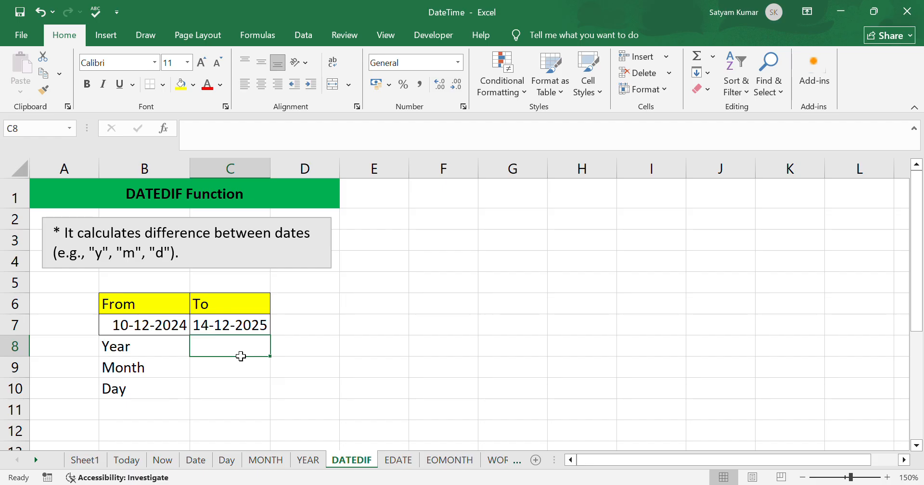
pyautogui.write('=')
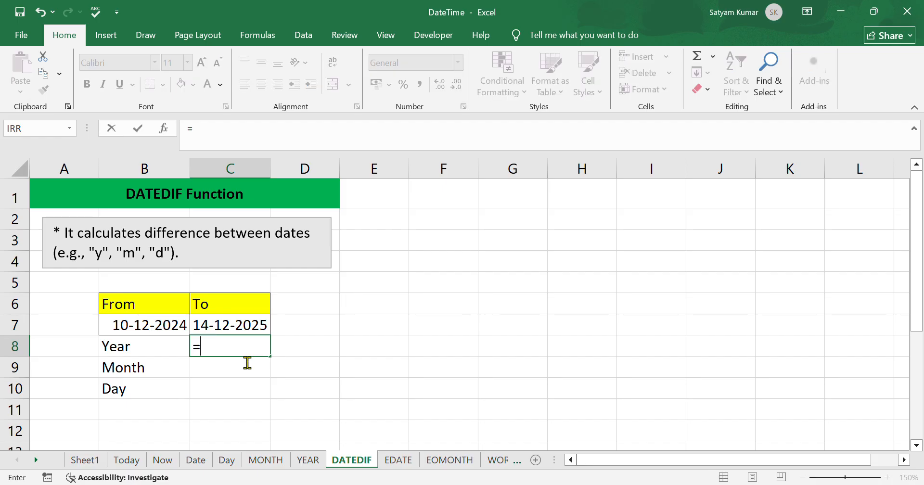
pyautogui.write('DAT')
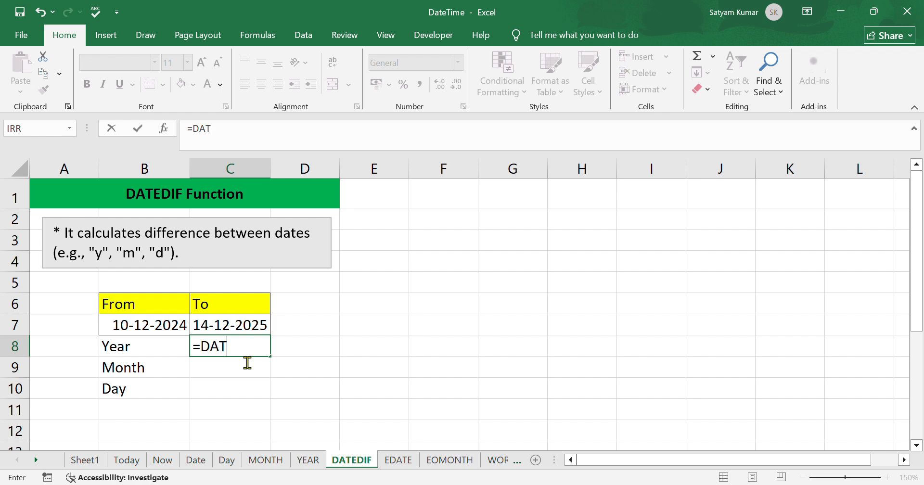
pyautogui.write('EDIF(')
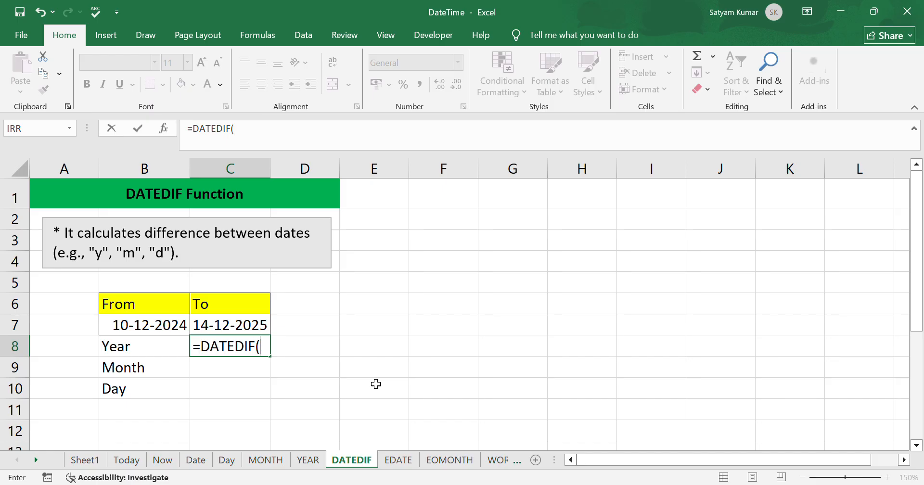
pyautogui.click(158, 326)
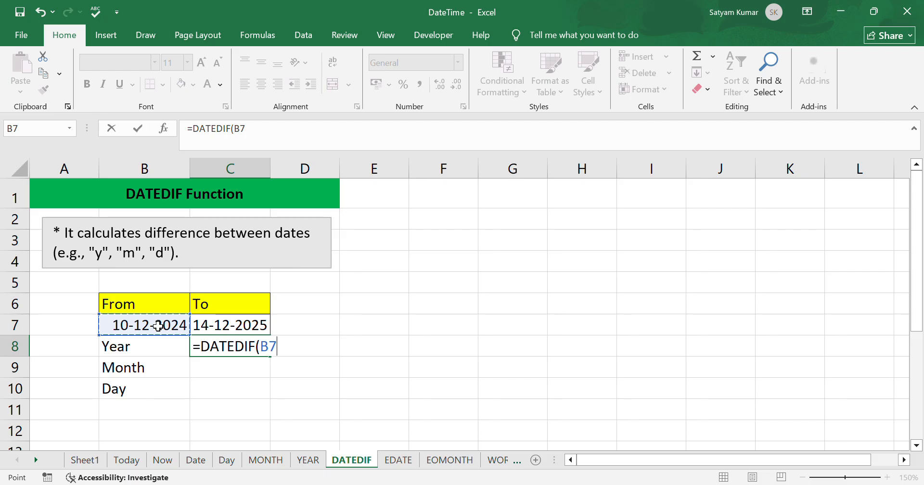
pyautogui.write(',')
pyautogui.click(255, 325)
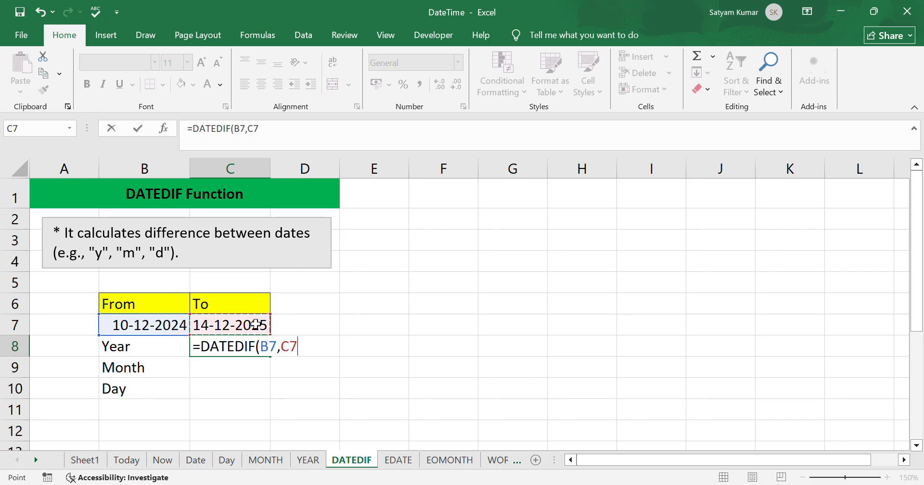
pyautogui.write(',')
pyautogui.click(294, 355)
pyautogui.press('Left')
pyautogui.press('Left')
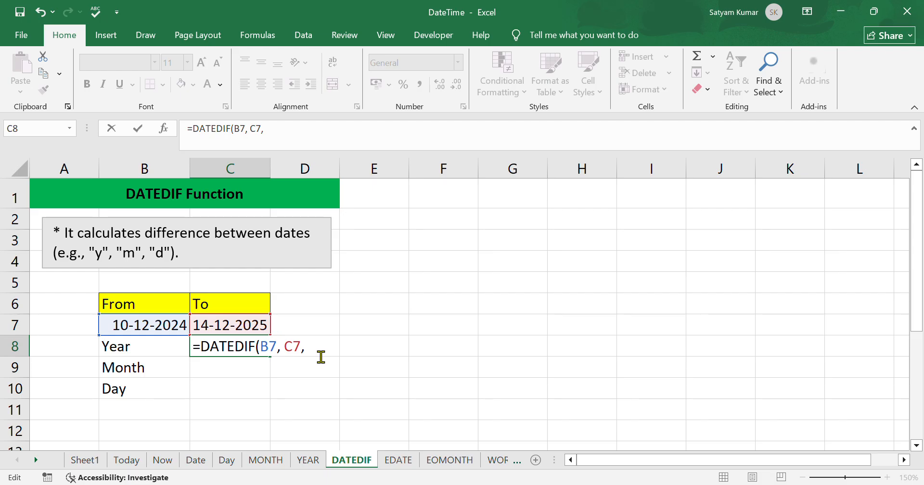
pyautogui.write('"Y')
pyautogui.press('BackSpace')
pyautogui.write('y")')
pyautogui.press('Return')
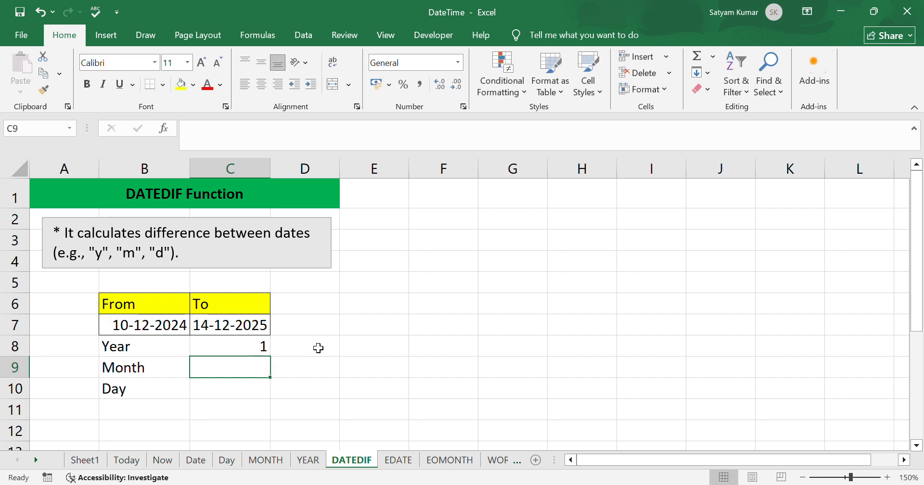
pyautogui.click(264, 347)
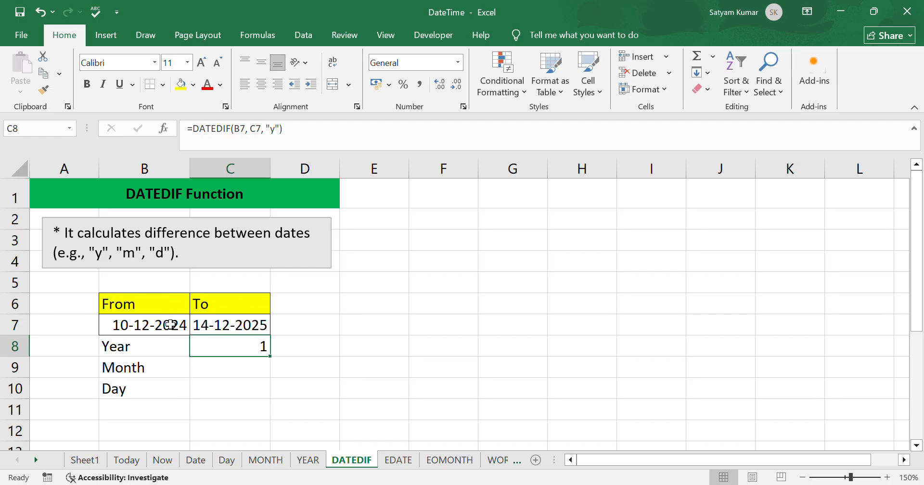
# - Calculate the full months between the From and To dates by entering =DATEDIF(B7, C7, "m") in cell C9
pyautogui.click(242, 377)
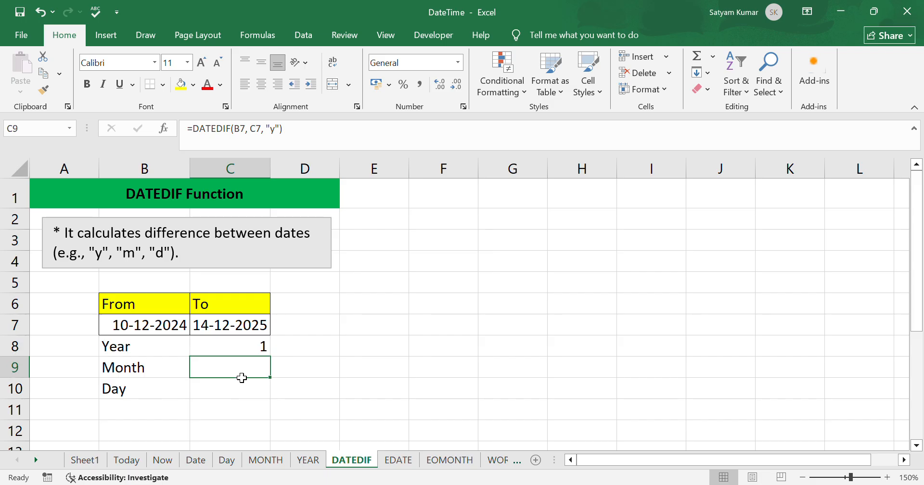
pyautogui.write('=')
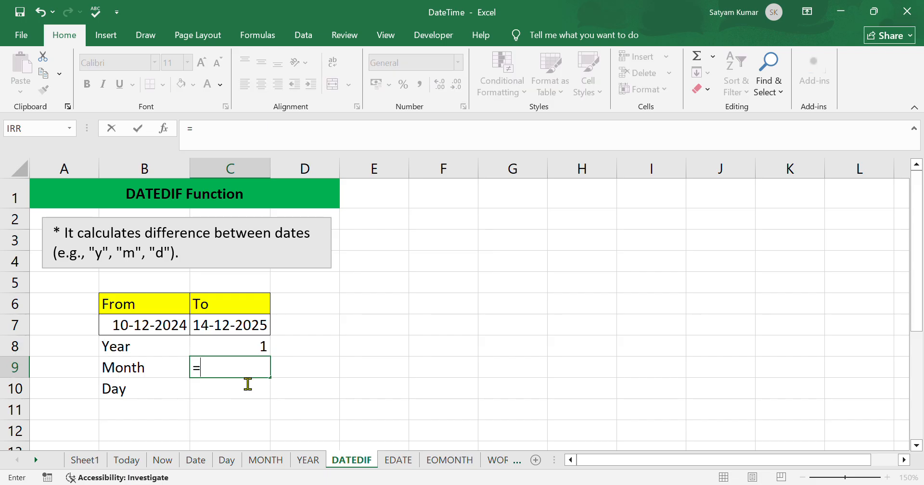
pyautogui.write('dated')
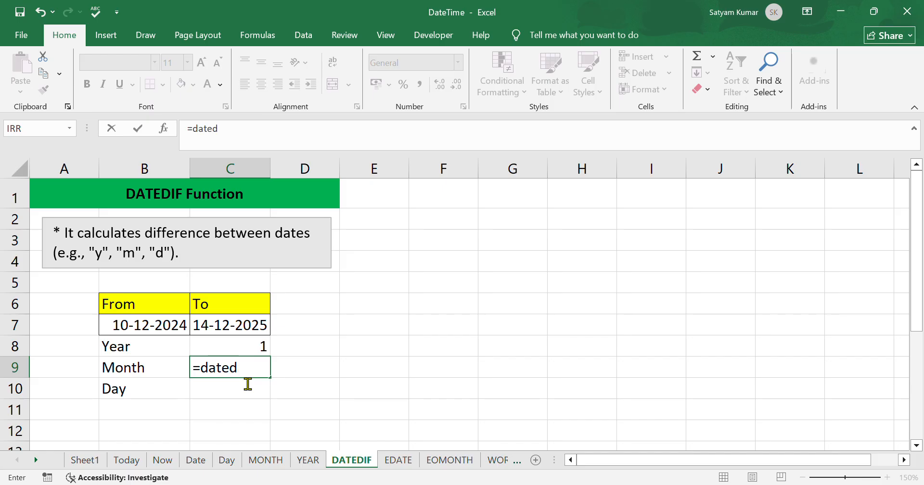
pyautogui.press('BackSpace')
pyautogui.press('BackSpace')
pyautogui.press('BackSpace')
pyautogui.press('BackSpace')
pyautogui.press('BackSpace')
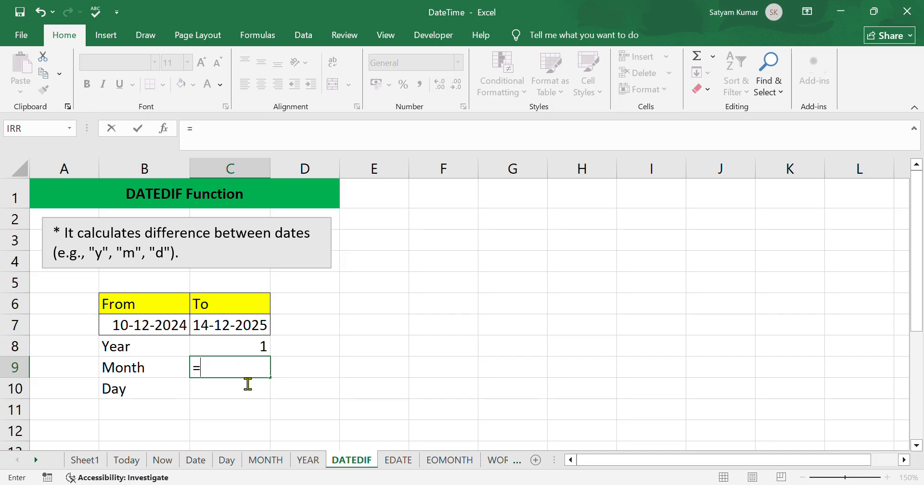
pyautogui.write('DATEDIF(')
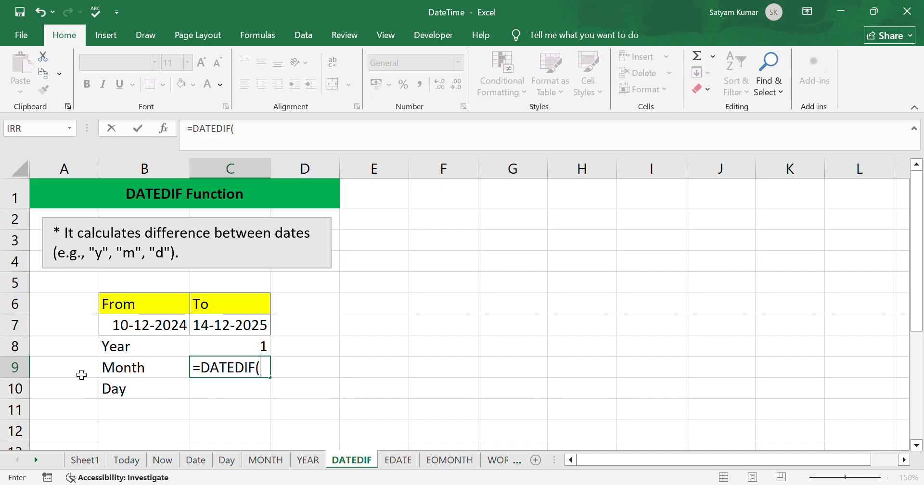
pyautogui.click(162, 332)
pyautogui.write(',')
pyautogui.click(263, 327)
pyautogui.write(', ')
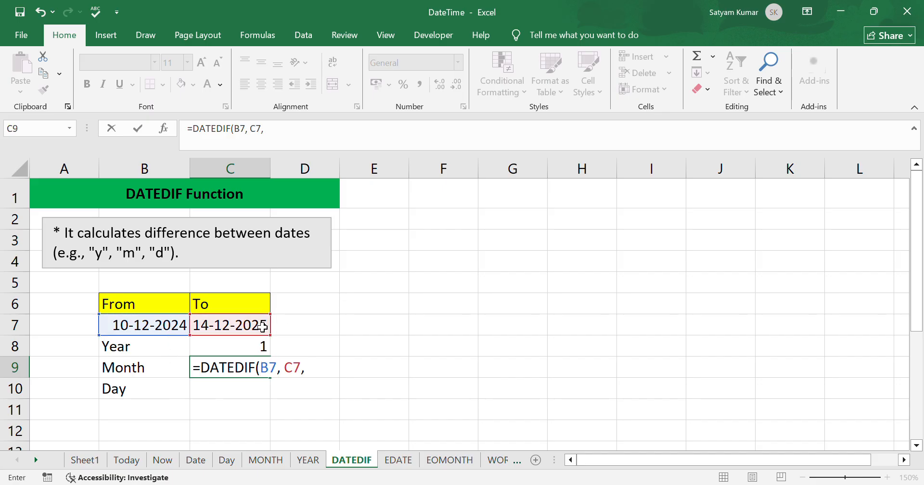
pyautogui.write('""')
pyautogui.press('F2')
pyautogui.press('Left')
pyautogui.write('M')
pyautogui.press('BackSpace')
pyautogui.write('m')
pyautogui.press('Right')
pyautogui.write(')')
pyautogui.press('Return')
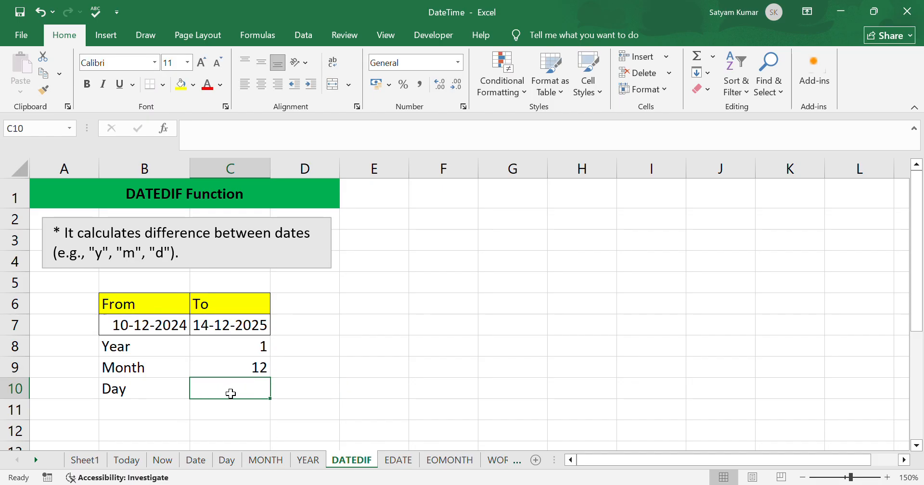
# - Calculate the days between the From and To dates by entering =DATEDIF(B7, C7, "d") in cell C10
pyautogui.write('=')
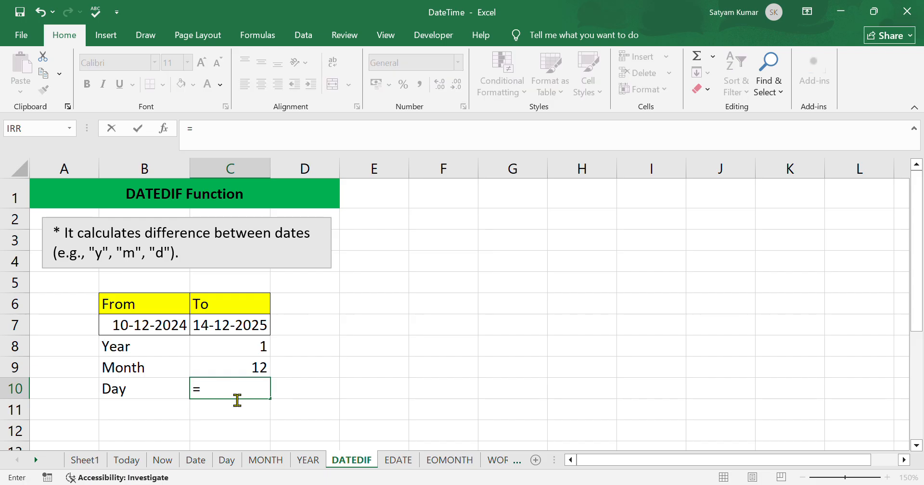
pyautogui.write('dated')
pyautogui.press('BackSpace')
pyautogui.press('BackSpace')
pyautogui.press('BackSpace')
pyautogui.press('BackSpace')
pyautogui.press('BackSpace')
pyautogui.write('S')
pyautogui.press('BackSpace')
pyautogui.write('DATED')
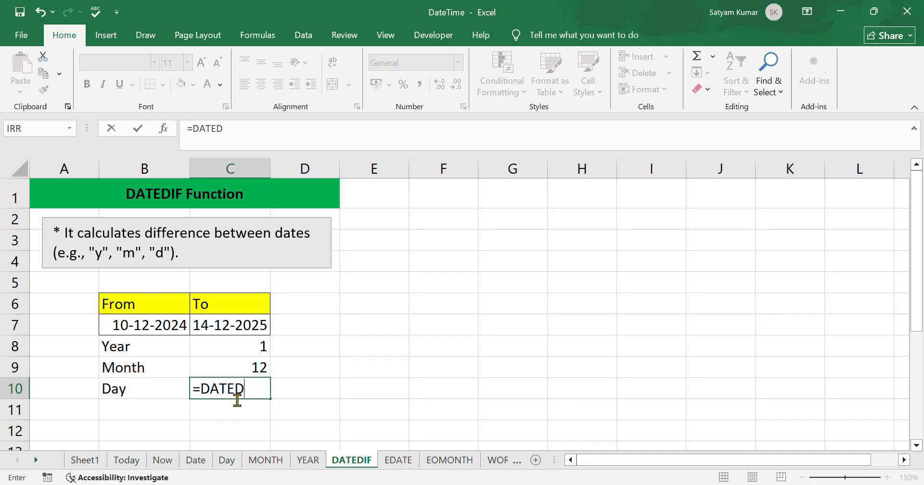
pyautogui.write('IF(')
pyautogui.click(183, 326)
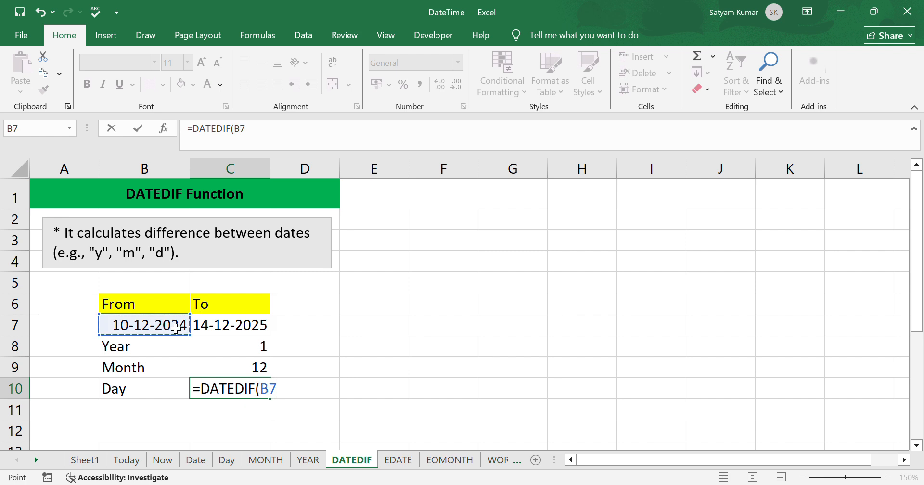
pyautogui.write(',')
pyautogui.click(212, 328)
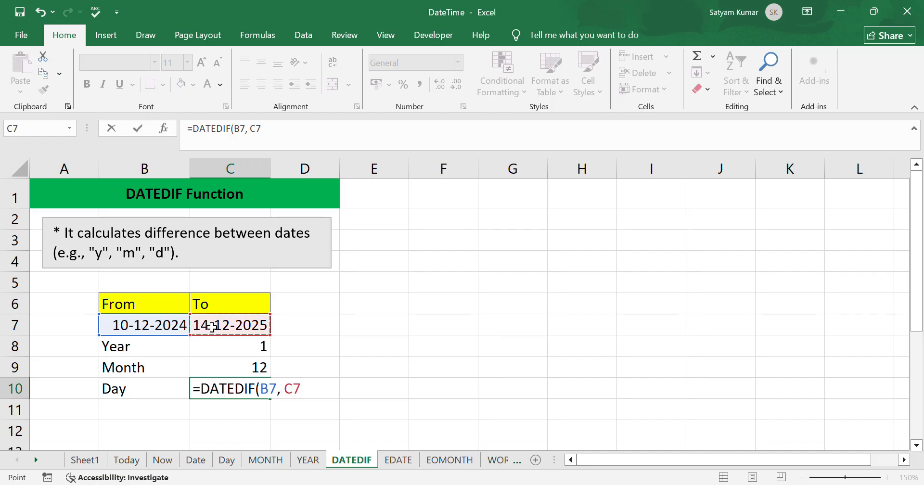
pyautogui.write(', ')
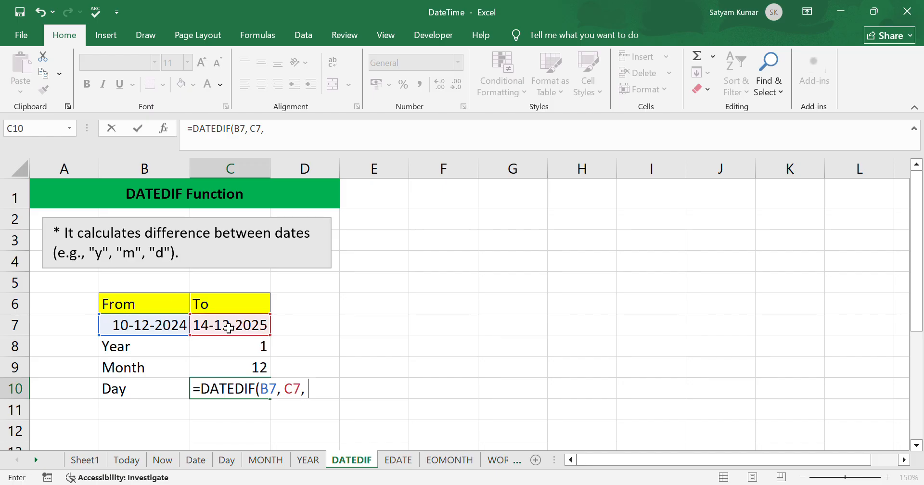
pyautogui.write('"D')
pyautogui.press('BackSpace')
pyautogui.write('d")')
pyautogui.press('Return')
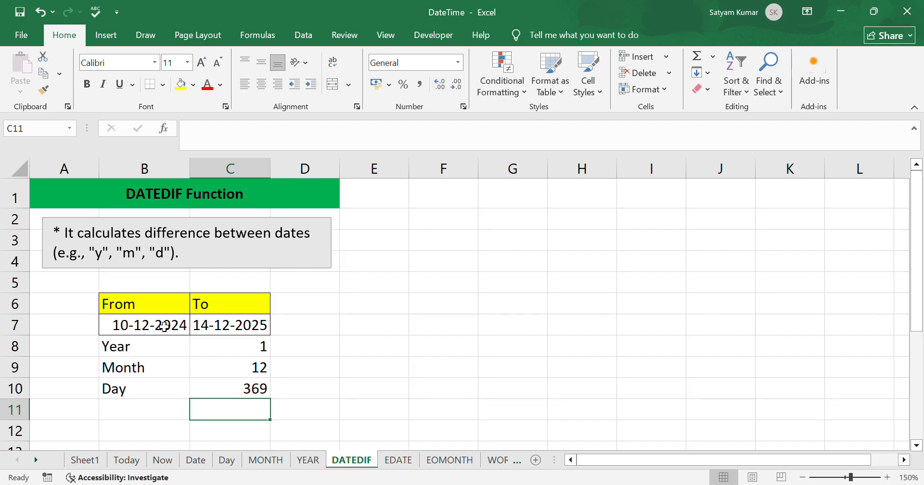
# - On the EDATE sheet, calculate the date shifted by the given months by entering =EDATE(B7, C7) in cell B9
pyautogui.click(398, 460)
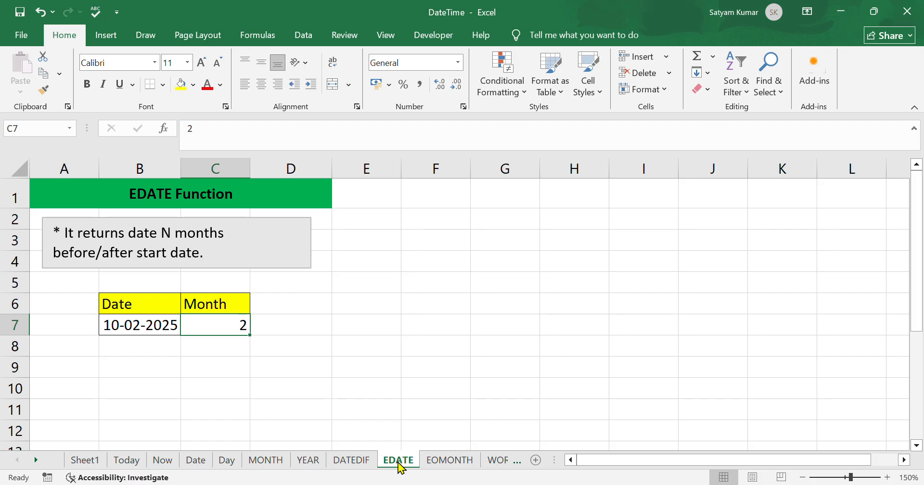
pyautogui.click(165, 374)
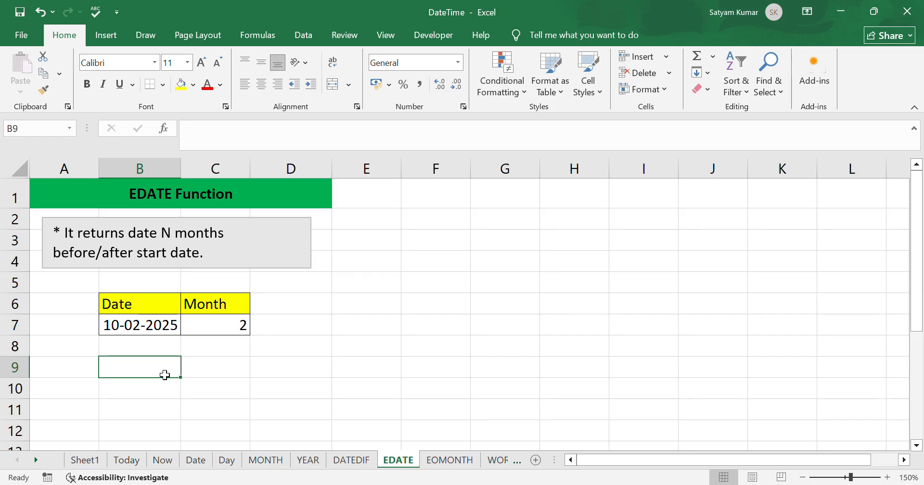
pyautogui.write('=')
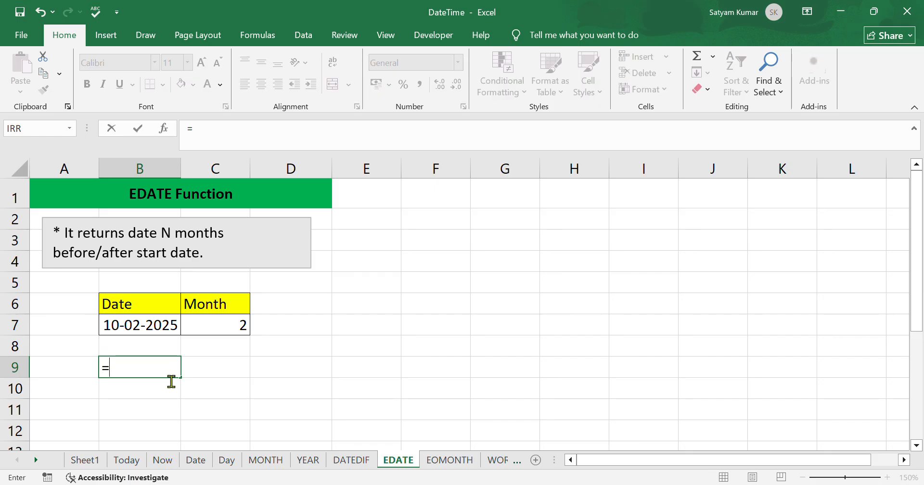
pyautogui.write('EDATE')
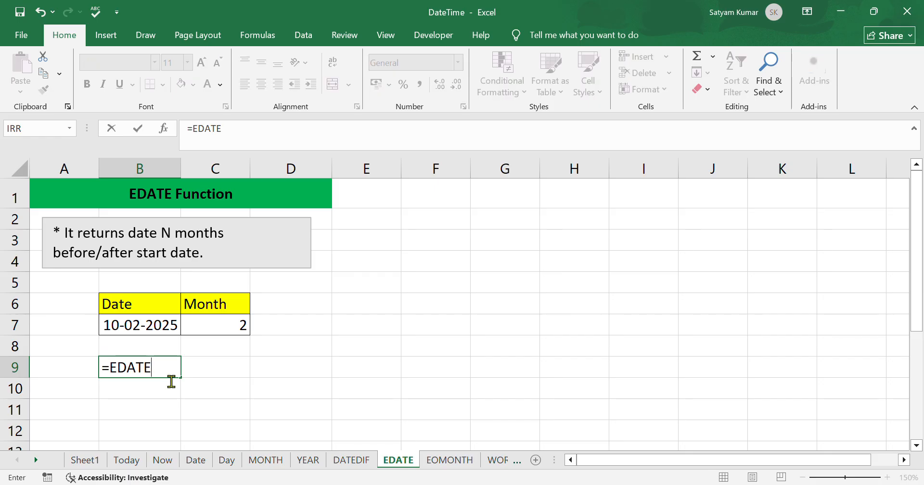
pyautogui.write('(')
pyautogui.click(157, 335)
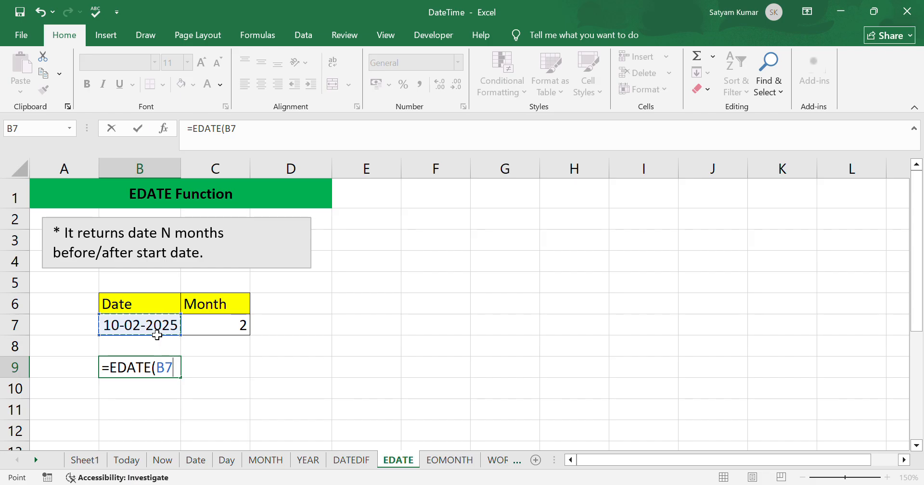
pyautogui.write(',')
pyautogui.click(229, 333)
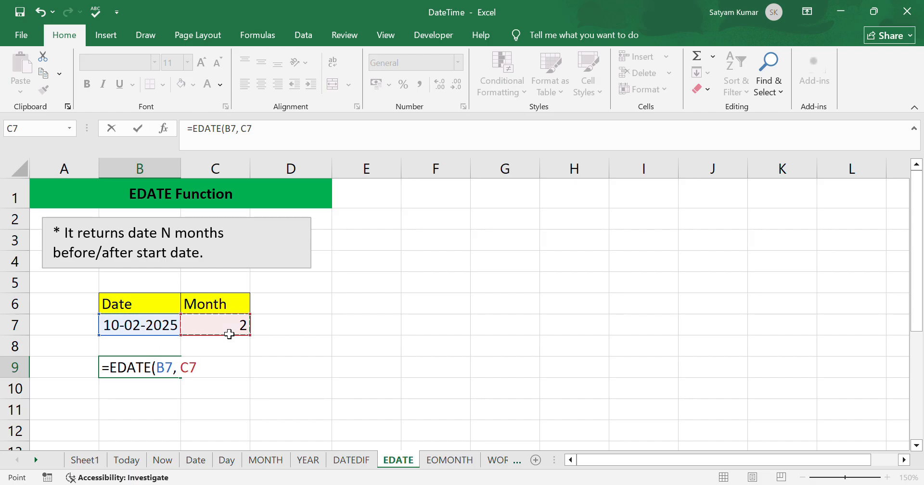
pyautogui.write(')')
pyautogui.press('Return')
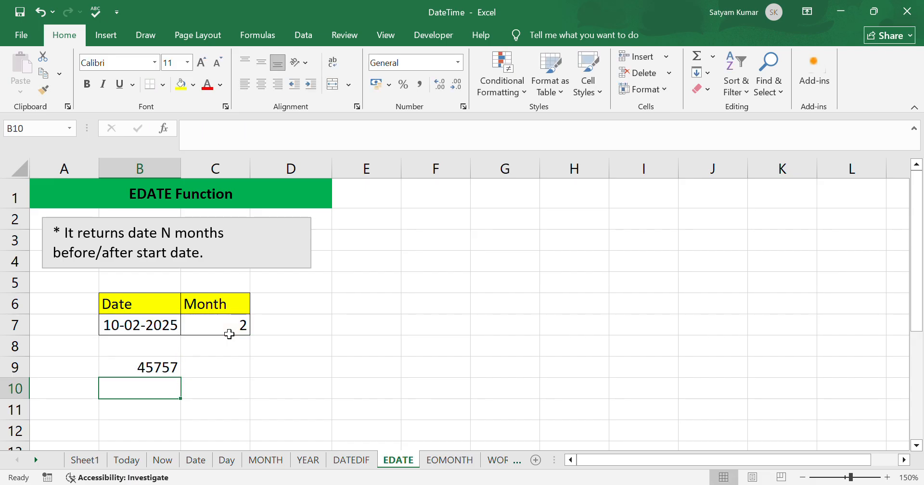
# - Format the EDATE result in cell B9 with the Date number format
pyautogui.click(138, 376)
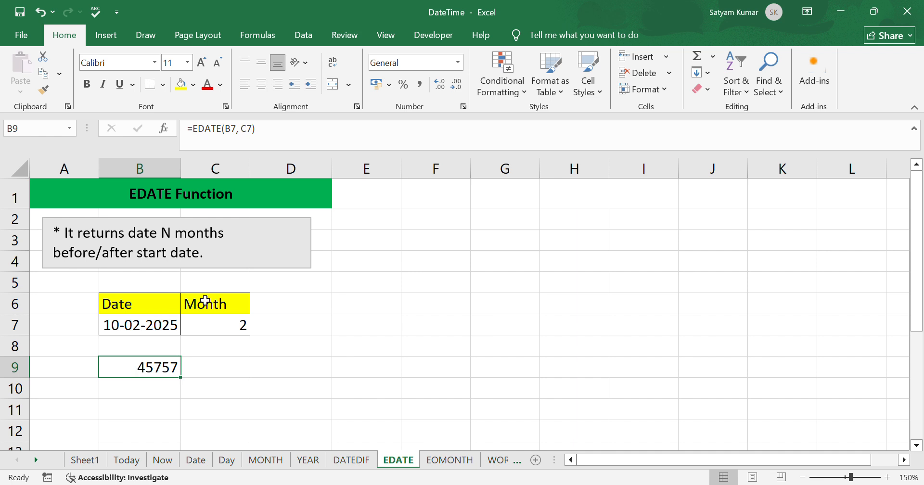
pyautogui.click(459, 65)
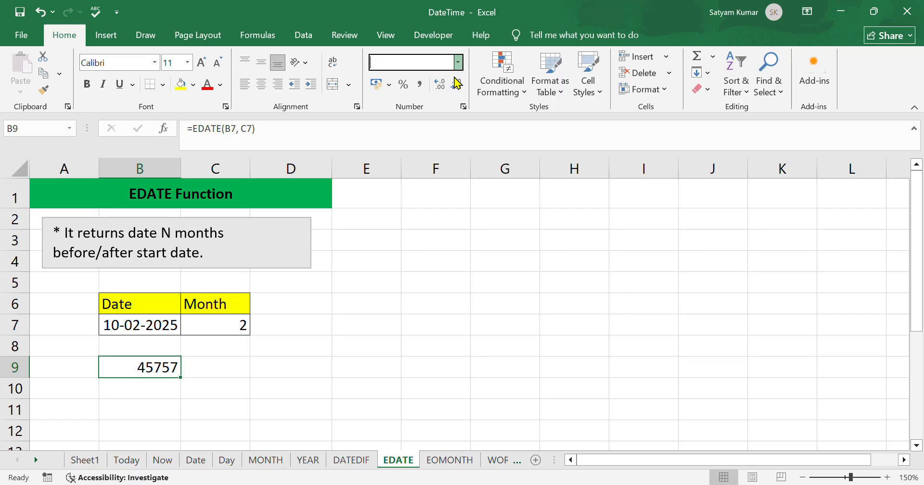
pyautogui.click(457, 212)
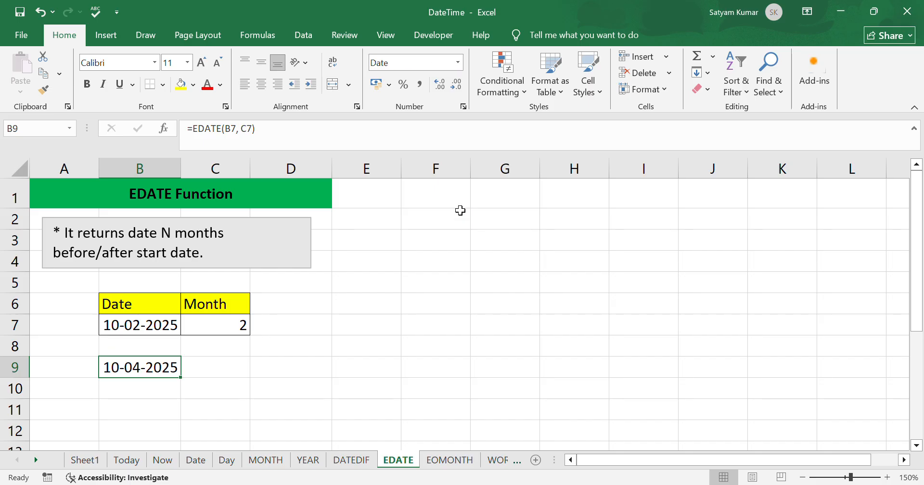
pyautogui.click(245, 364)
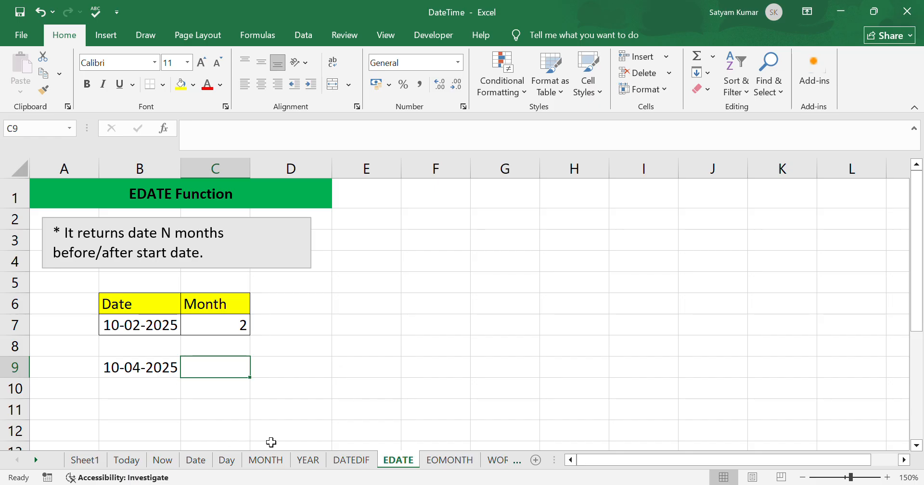
# - On the EOMONTH sheet, calculate the month-end date after the given months by entering =EOMONTH(B7, C7) in cell B9
pyautogui.click(435, 461)
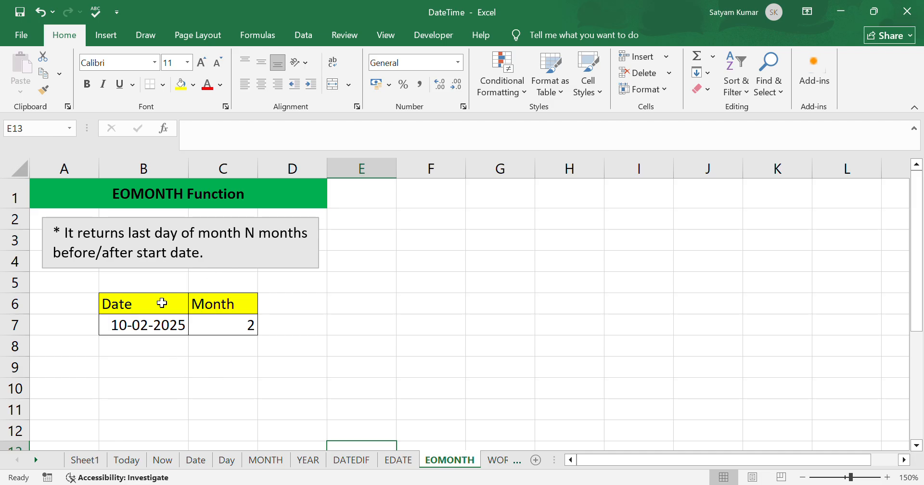
pyautogui.click(167, 367)
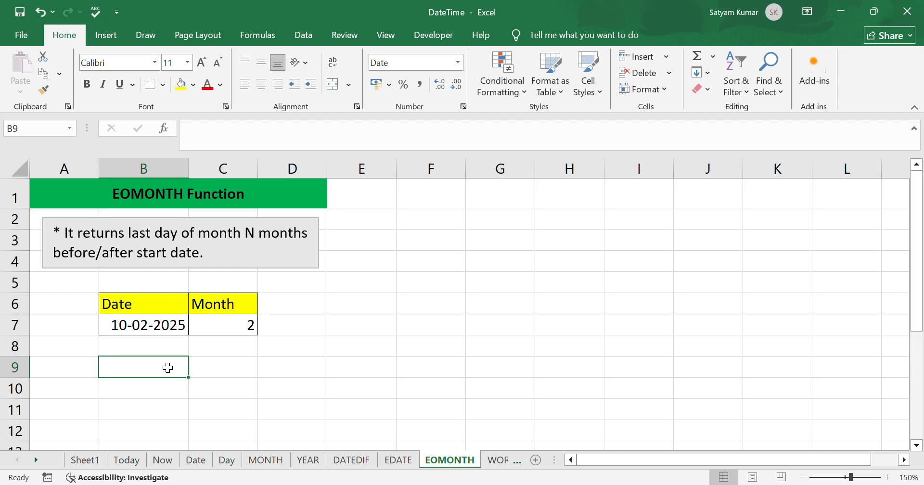
pyautogui.click(398, 459)
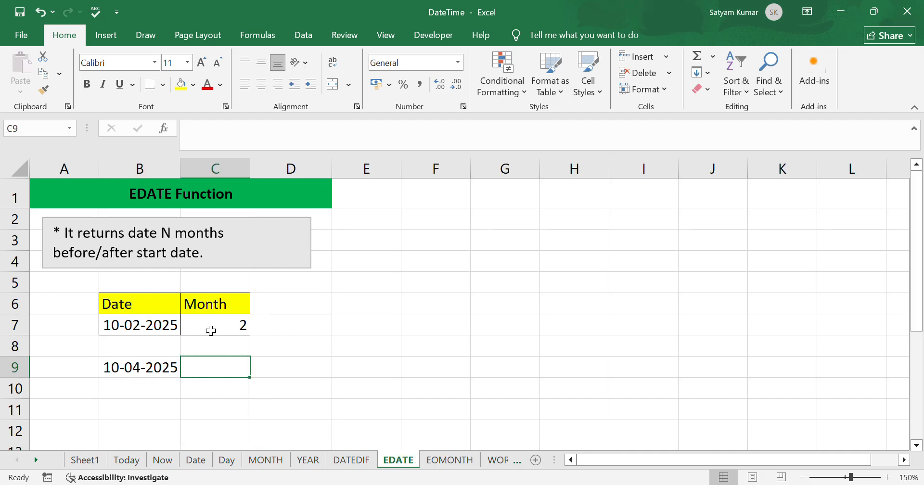
pyautogui.click(438, 459)
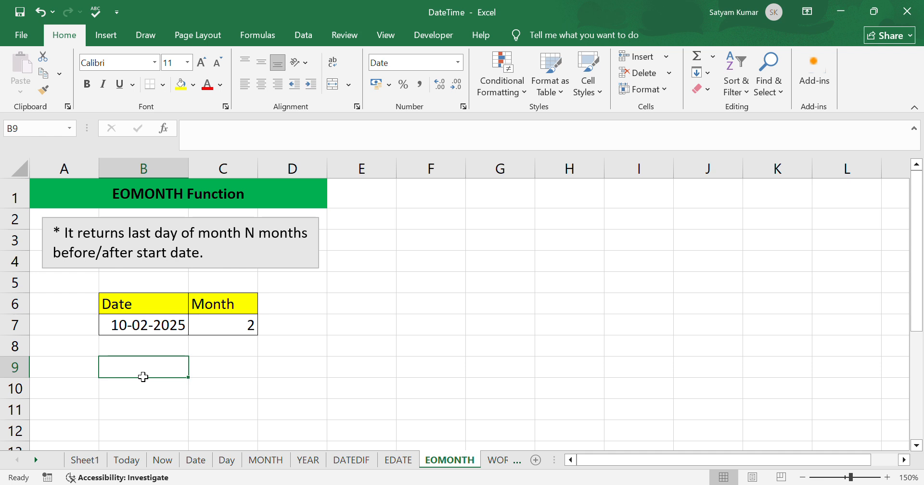
pyautogui.write('=')
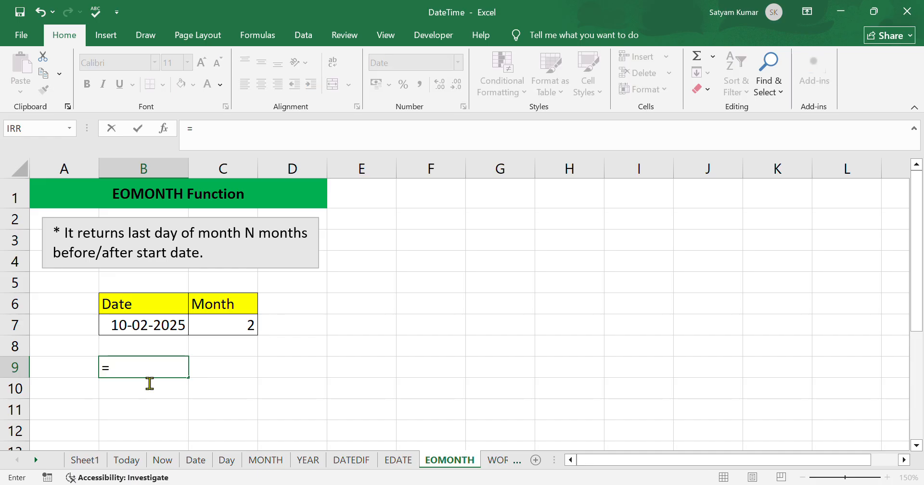
pyautogui.write('EOM')
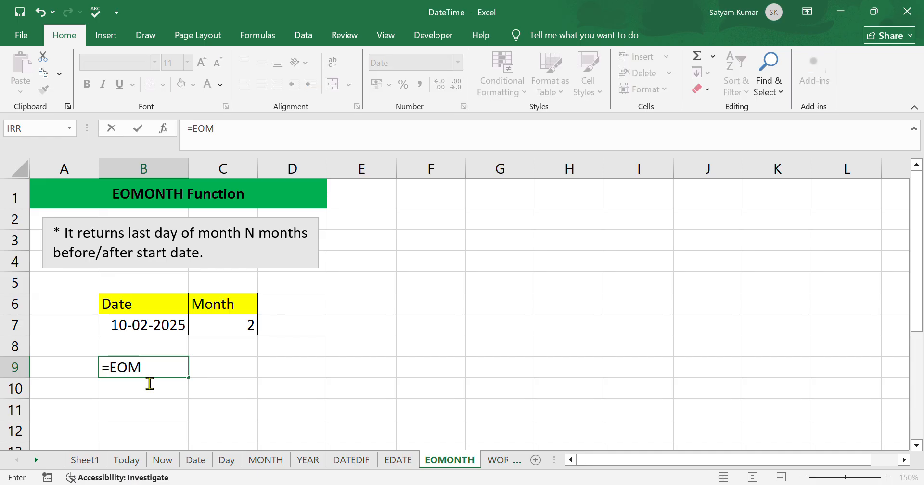
pyautogui.write('ONTH(')
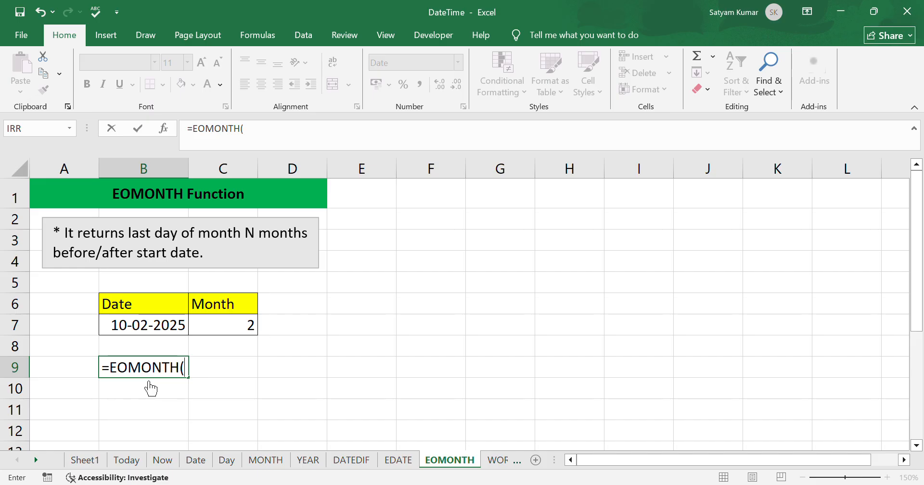
pyautogui.click(179, 325)
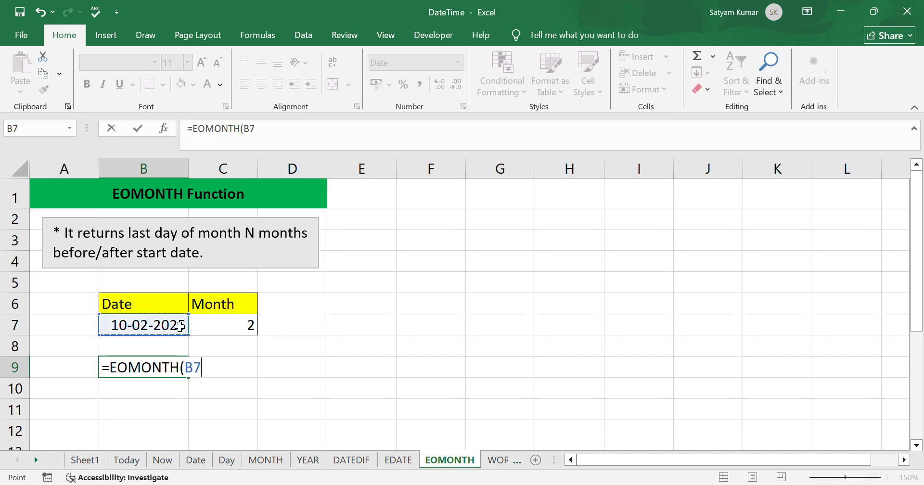
pyautogui.write(',')
pyautogui.click(233, 325)
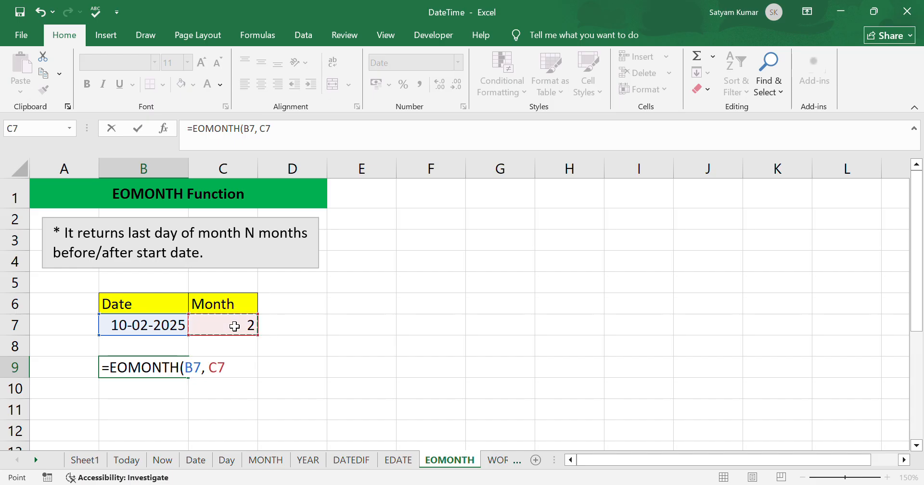
pyautogui.write(')')
pyautogui.press('Return')
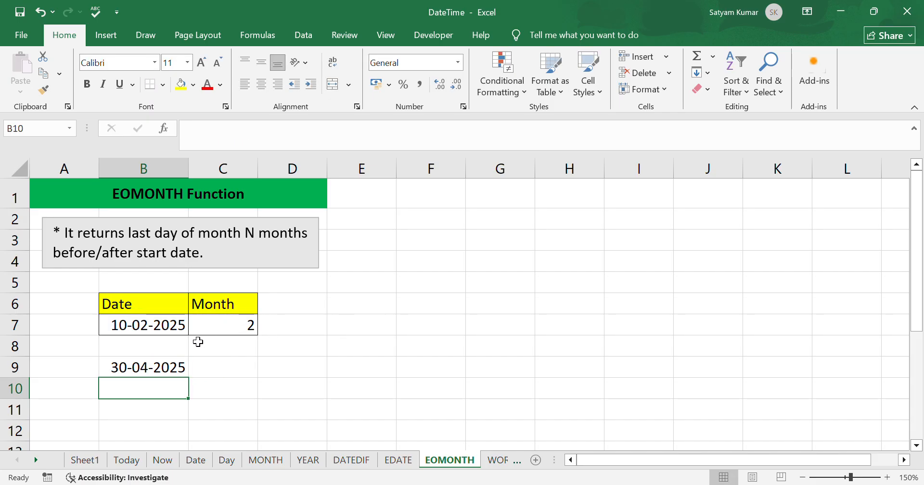
pyautogui.click(141, 328)
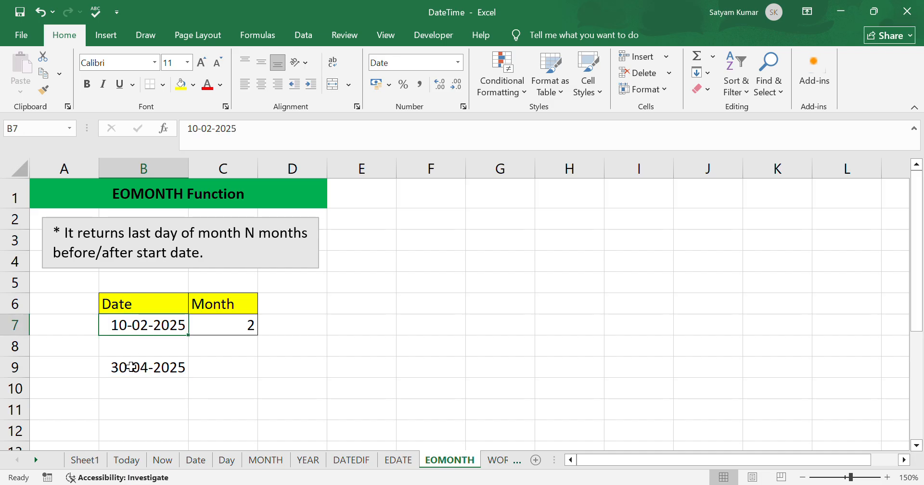
pyautogui.click(135, 373)
pyautogui.click(130, 330)
pyautogui.click(152, 374)
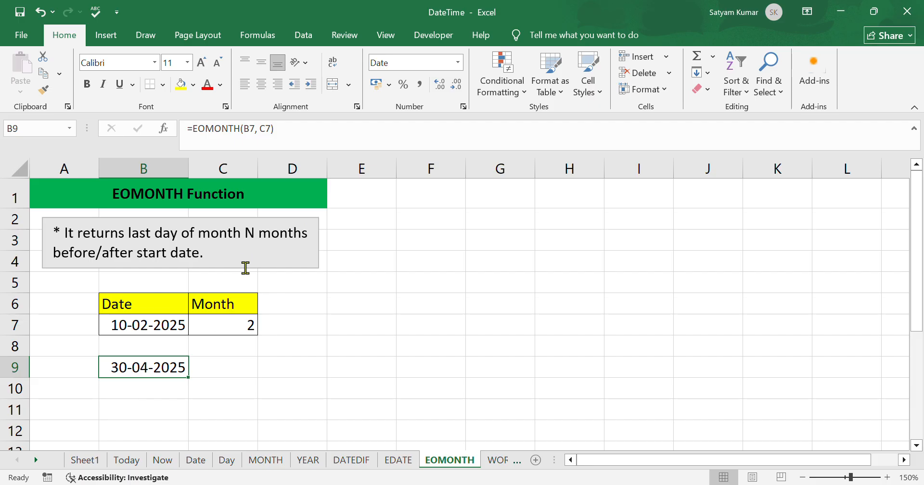
# - On the WORKDAY sheet, calculate the date after the given number of working days by entering =WORKDAY(B7,C7) in cell B9
pyautogui.click(496, 460)
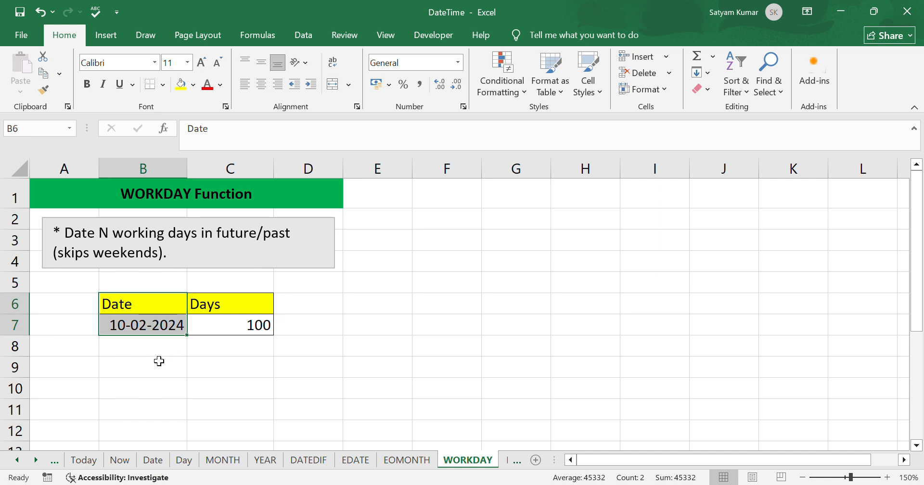
pyautogui.click(166, 374)
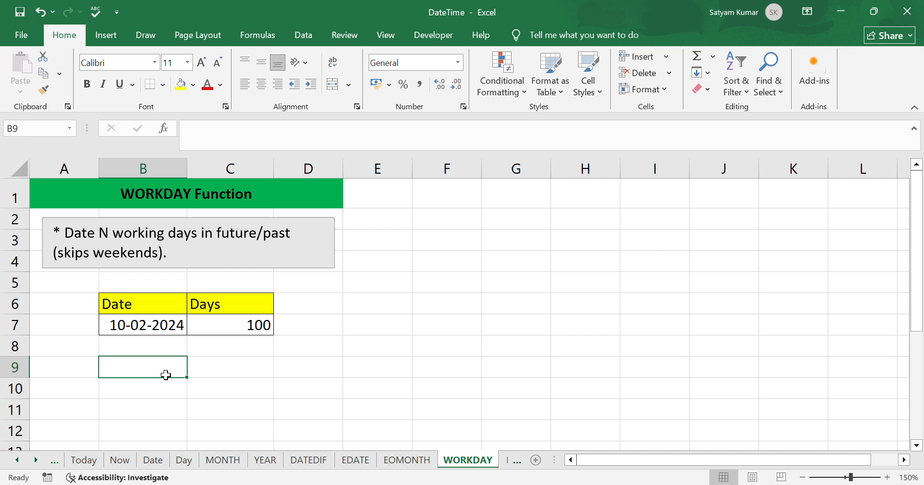
pyautogui.write('=W')
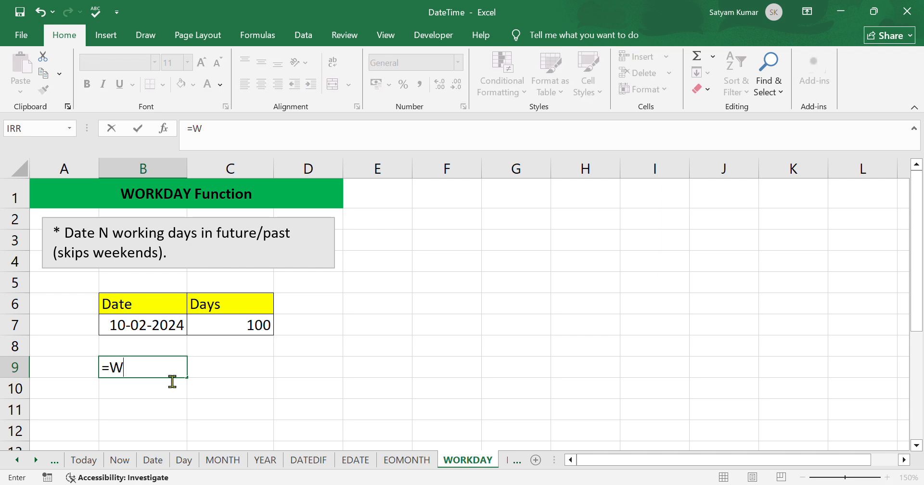
pyautogui.write('OR')
pyautogui.press('Tab')
pyautogui.click(154, 332)
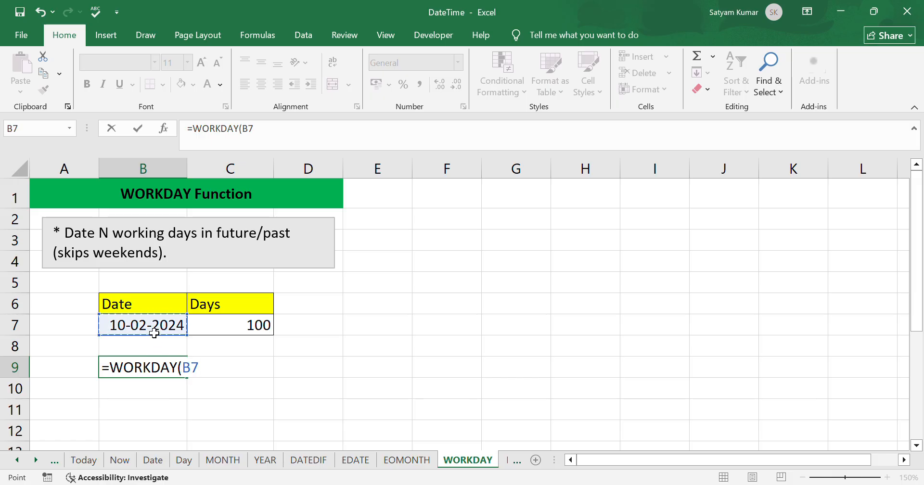
pyautogui.write(',')
pyautogui.click(239, 327)
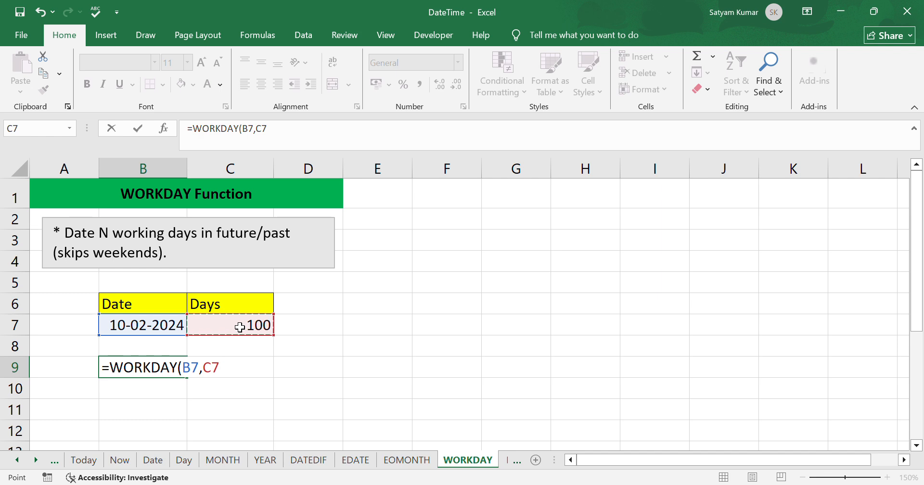
pyautogui.write(')')
pyautogui.press('Return')
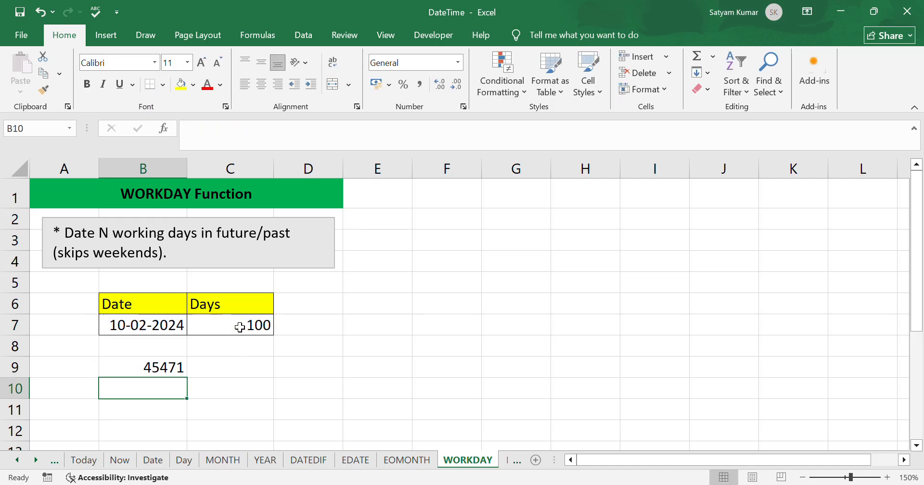
# - Format the WORKDAY result in cell B9 with the Date number format
pyautogui.click(171, 370)
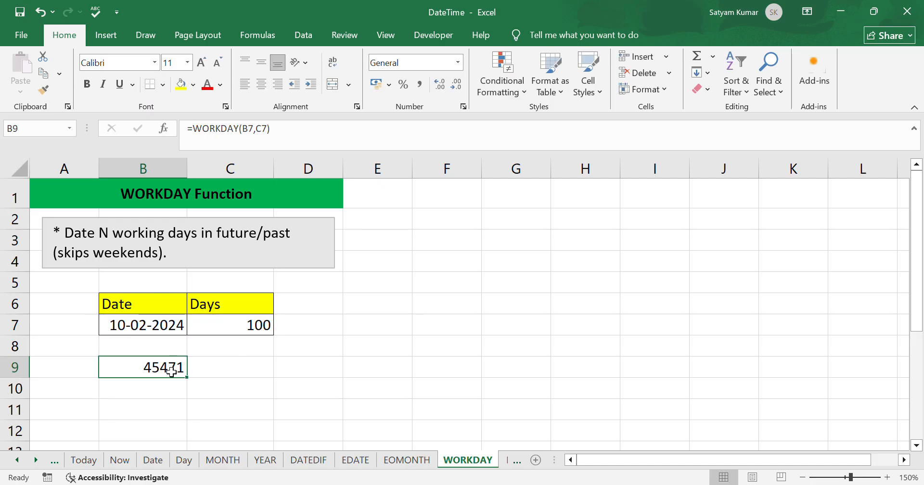
pyautogui.click(458, 63)
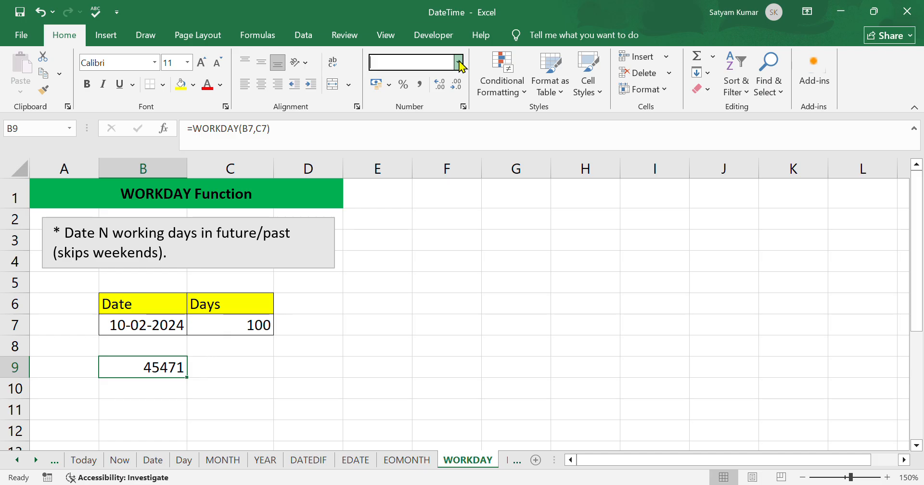
pyautogui.click(457, 213)
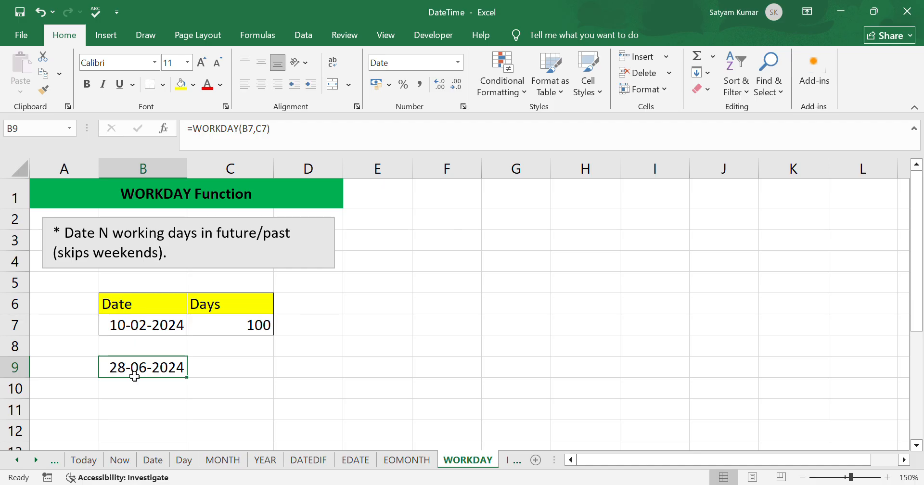
pyautogui.click(152, 394)
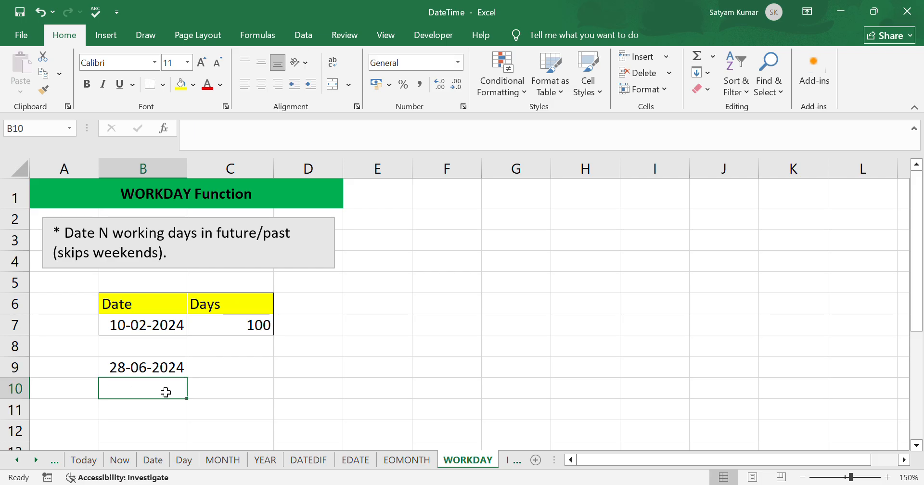
pyautogui.click(149, 373)
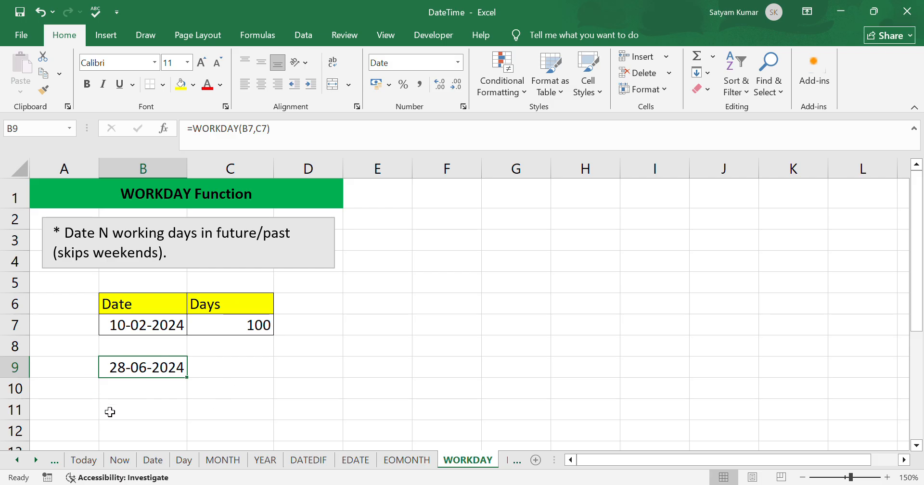
# - On the NETWORKDAYS sheet, count the workdays between the two dates excluding holidays by entering =NETWORKDAYS(A6, B6, D6:D7) in cell B8
pyautogui.click(516, 461)
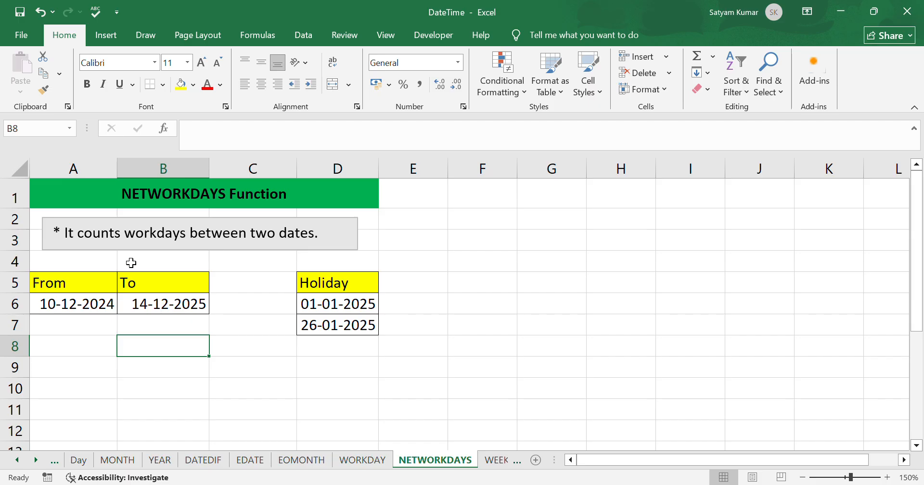
pyautogui.click(95, 351)
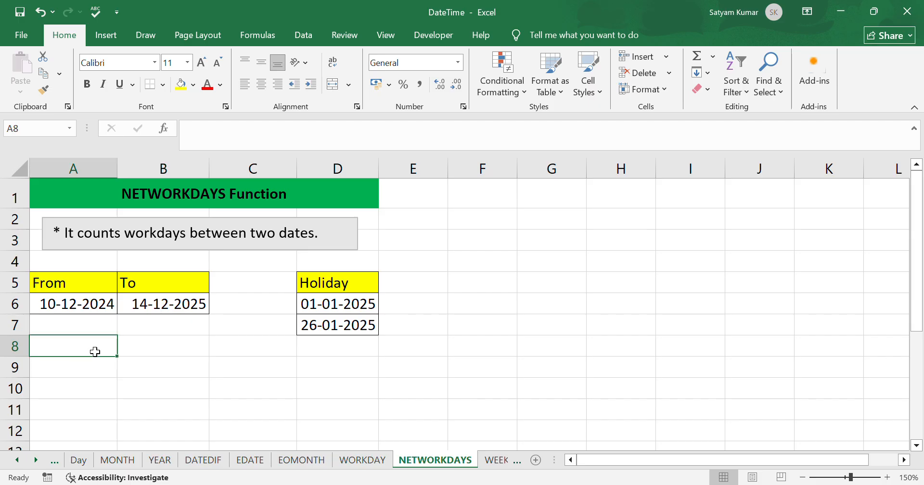
pyautogui.click(153, 354)
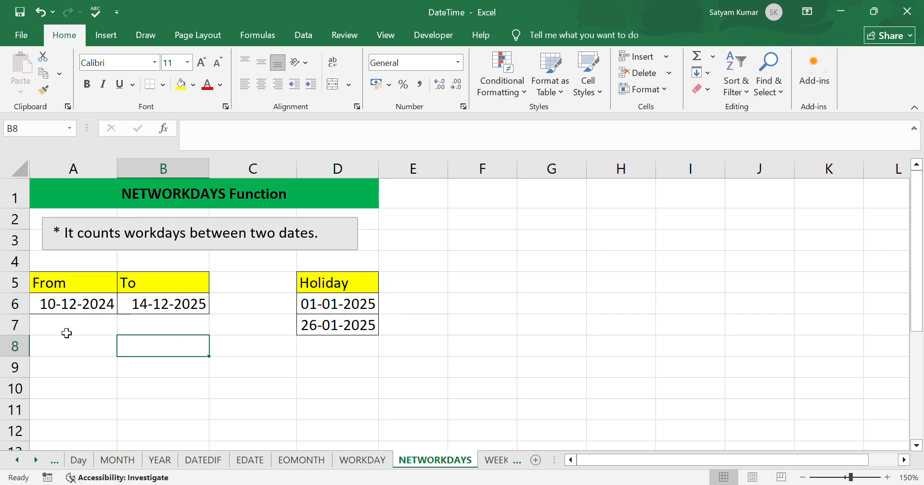
pyautogui.write('=NET')
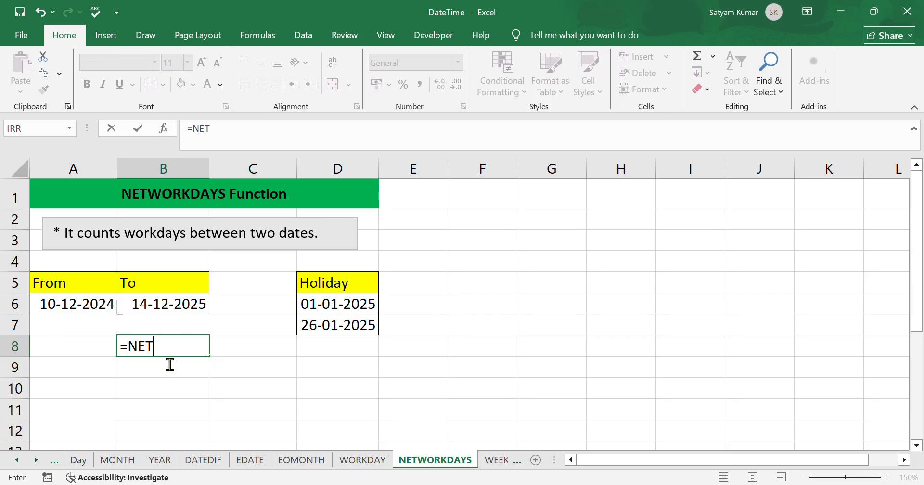
pyautogui.press('Tab')
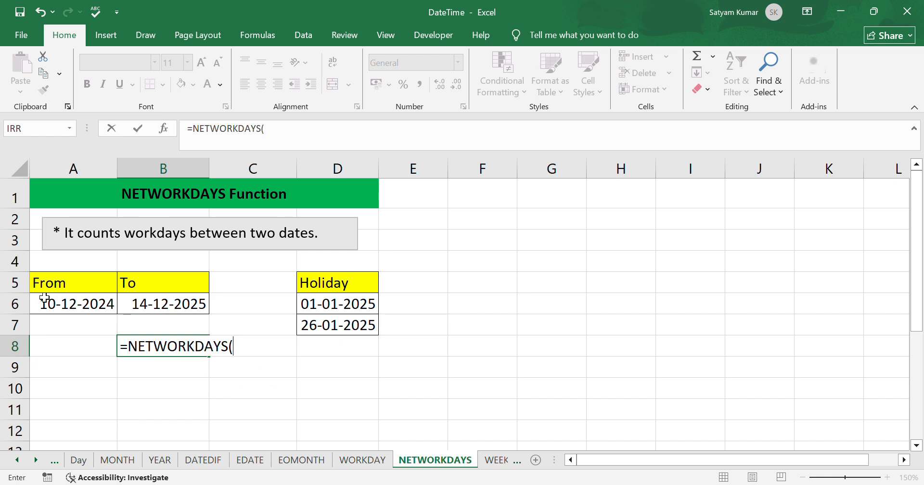
pyautogui.click(107, 313)
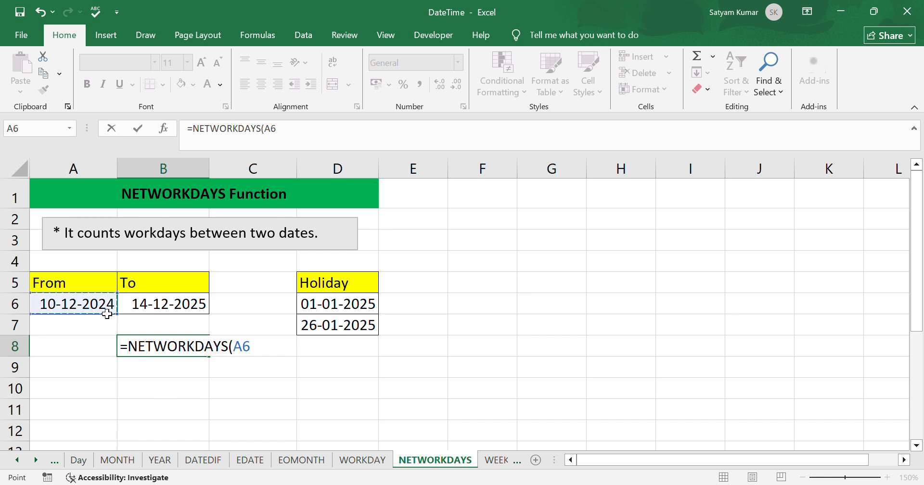
pyautogui.write(',')
pyautogui.click(159, 311)
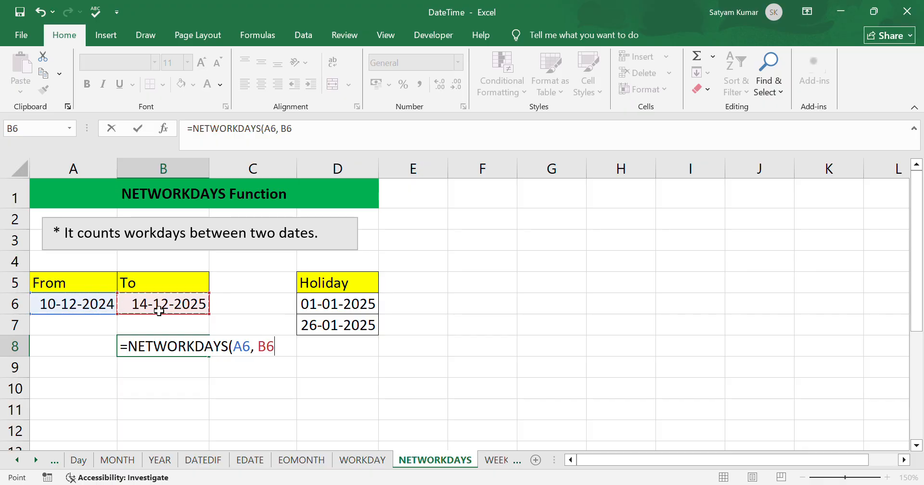
pyautogui.write(',')
pyautogui.moveTo(327, 308); pyautogui.dragTo(337, 325)
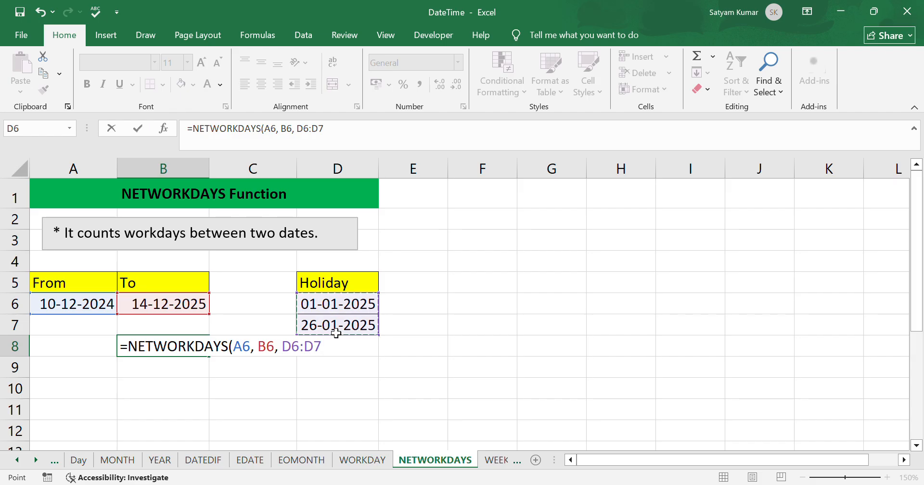
pyautogui.write(')')
pyautogui.press('Return')
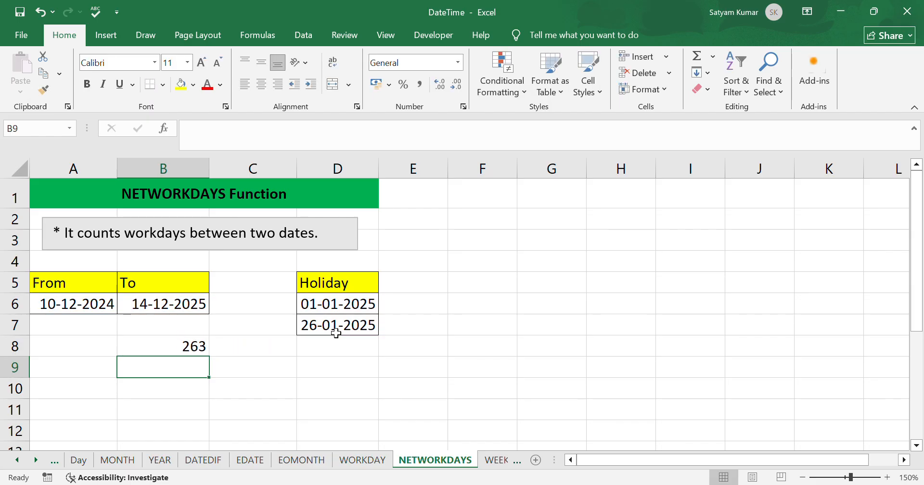
pyautogui.click(151, 354)
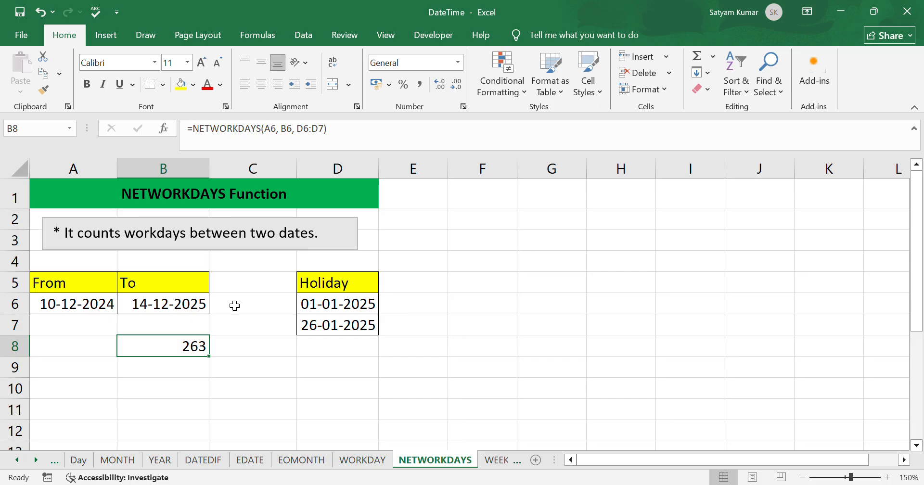
# - Open the WEEKDAY sheet and begin a formula in cell D7
pyautogui.click(488, 462)
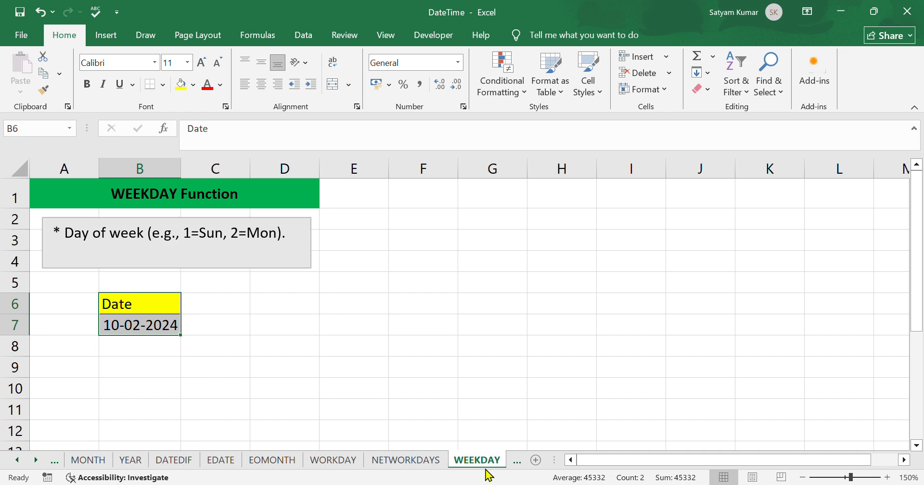
pyautogui.click(264, 326)
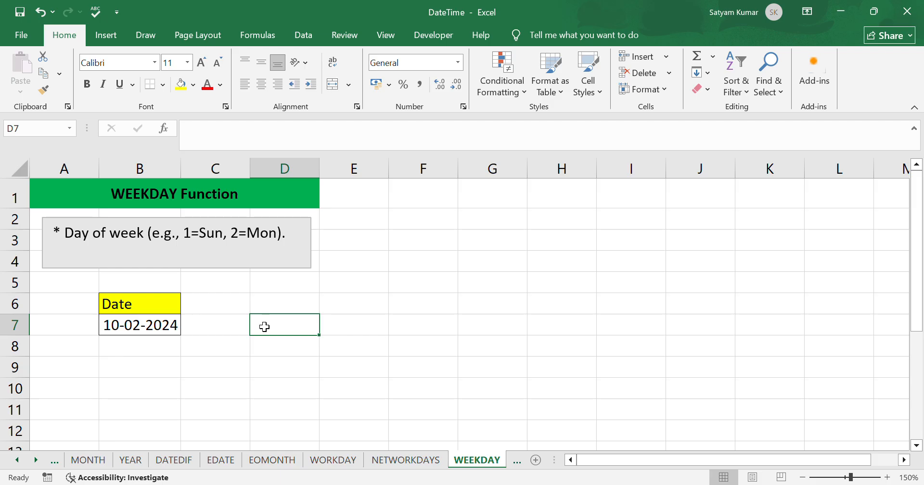
pyautogui.write('=')
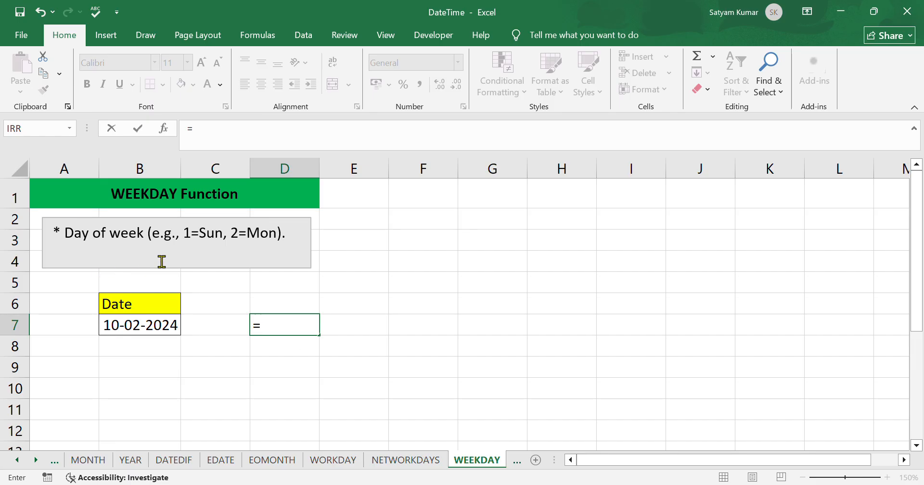
pyautogui.click(131, 333)
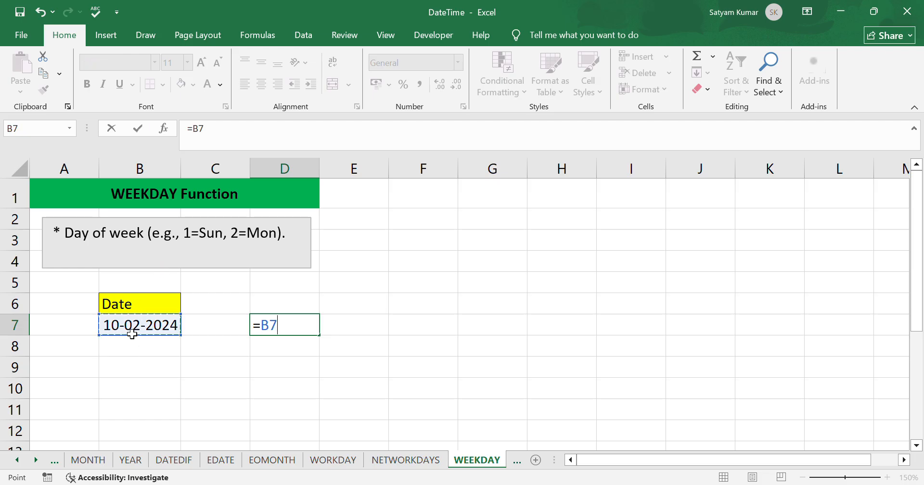
pyautogui.press('BackSpace')
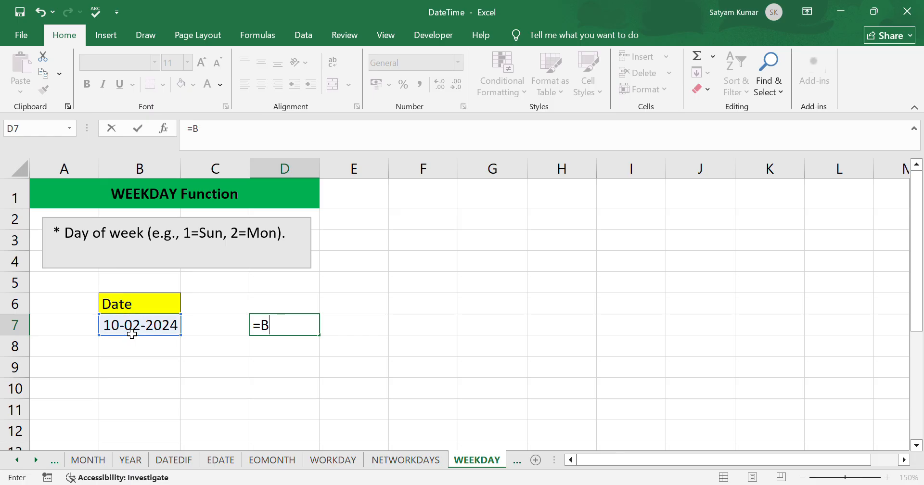
pyautogui.press('BackSpace')
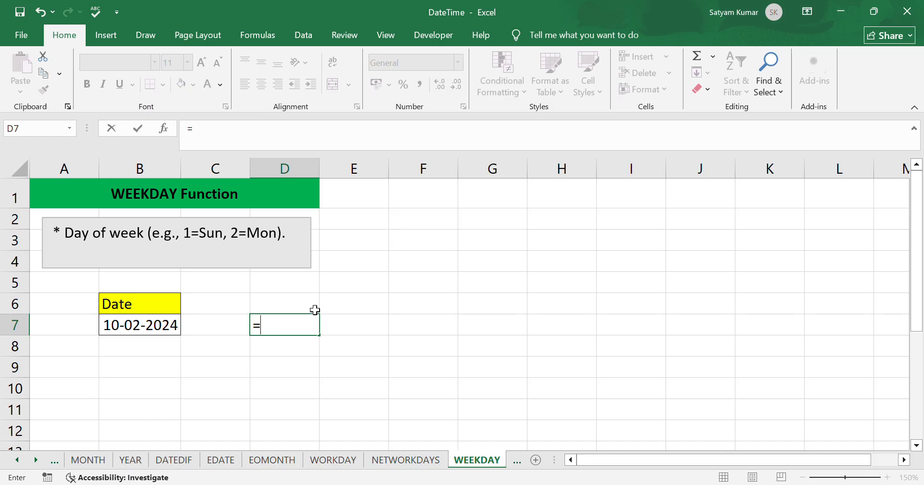
# - Complete the formula in cell D7 as =WEEKDAY(B7) to return the date's day-of-week number
pyautogui.write('WEE')
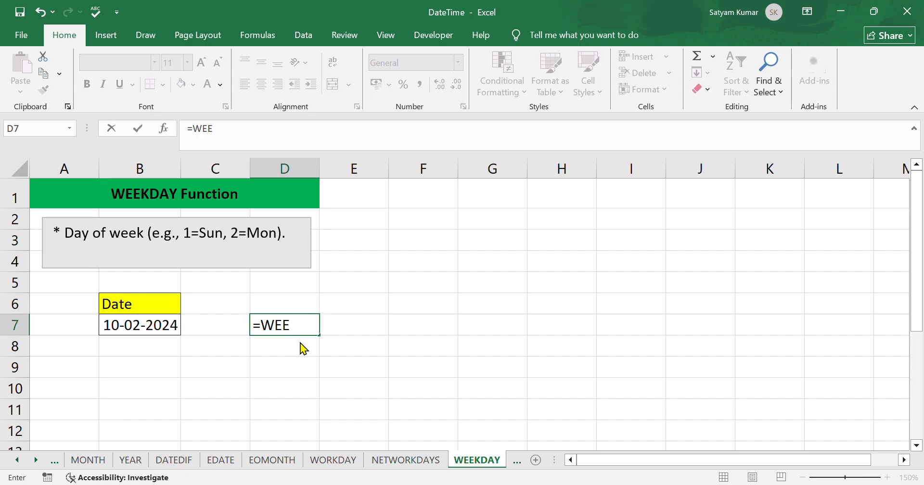
pyautogui.press('Tab')
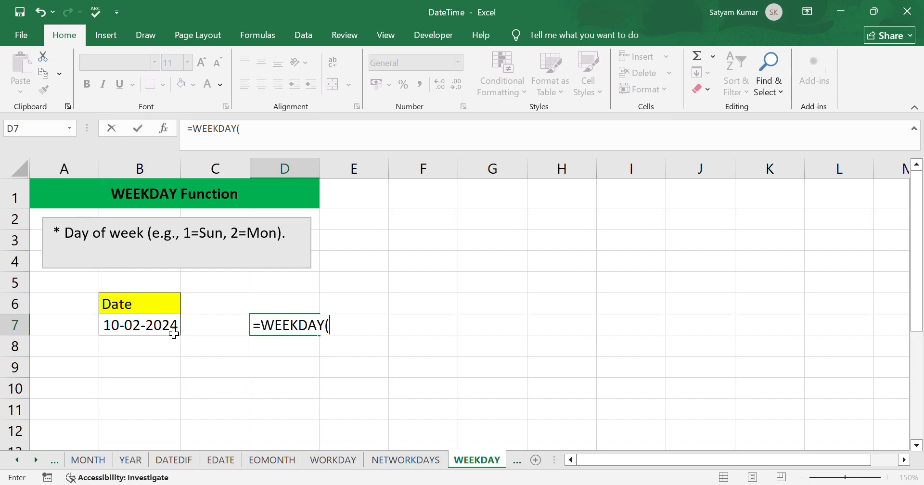
pyautogui.click(173, 331)
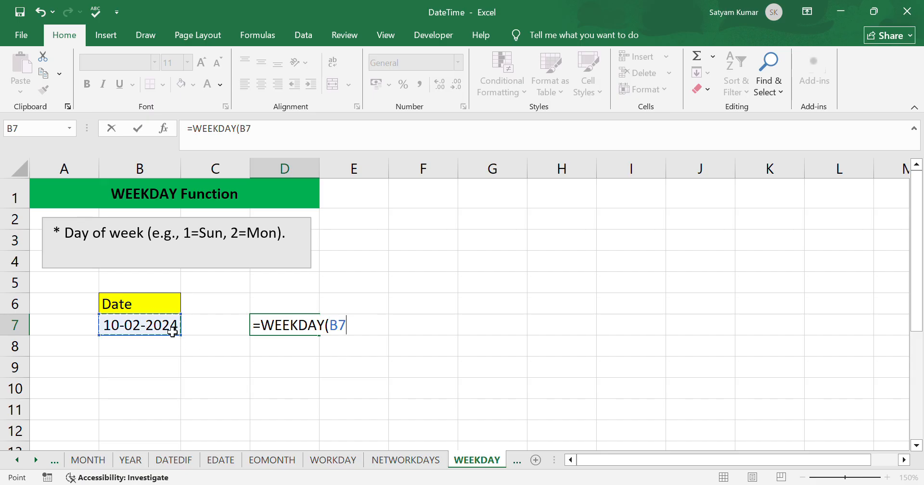
pyautogui.write(',')
pyautogui.press('BackSpace')
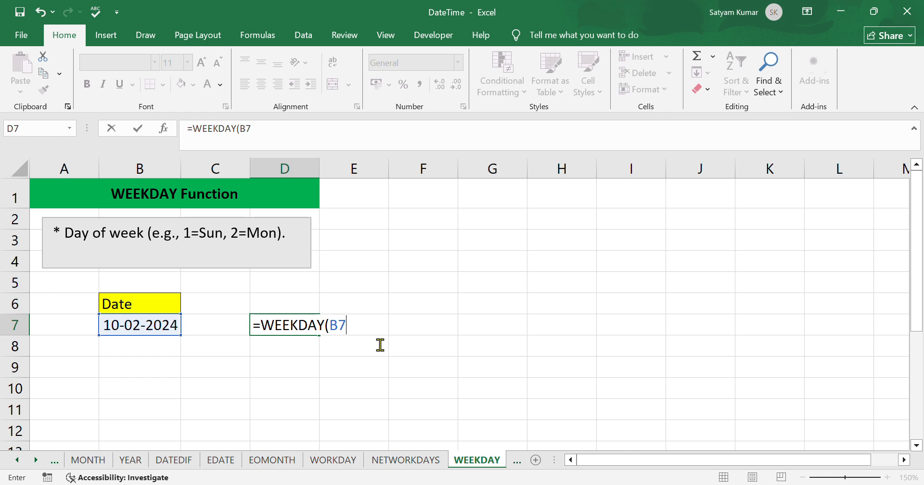
pyautogui.write(')')
pyautogui.press('Return')
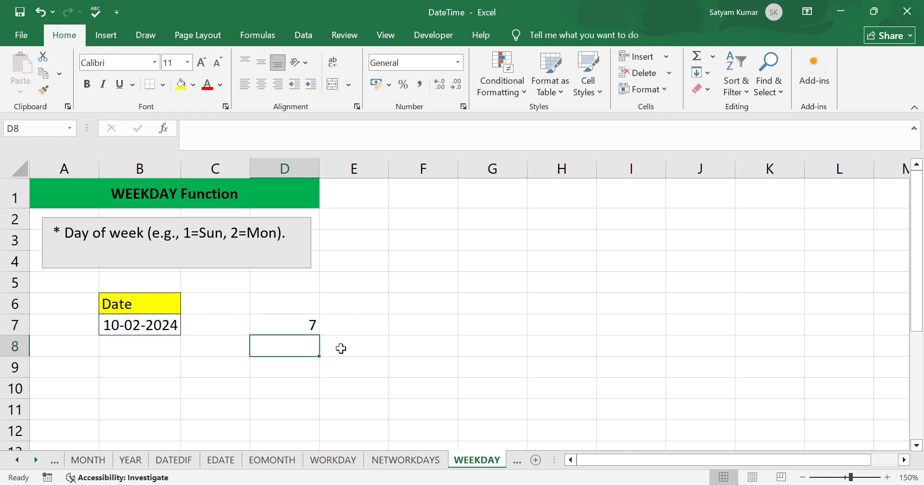
pyautogui.click(304, 322)
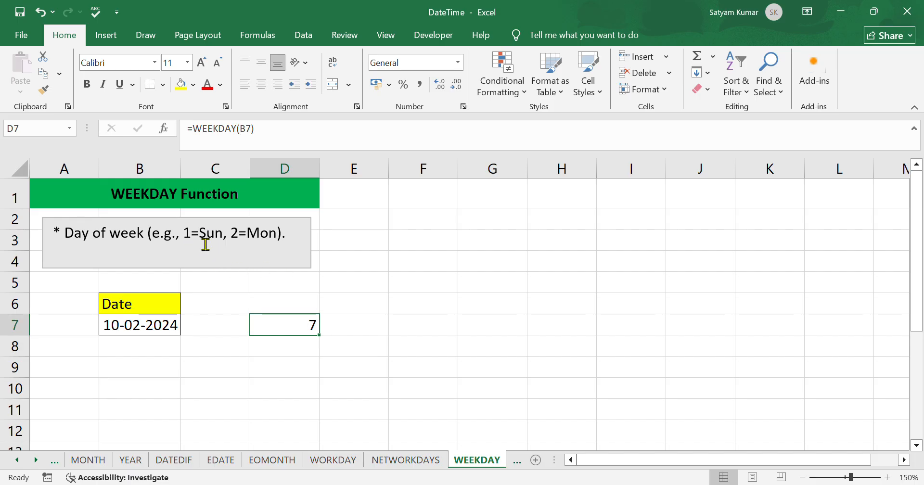
# - Enter the day name SATURDAY in cell D8, below the WEEKDAY result
pyautogui.click(274, 349)
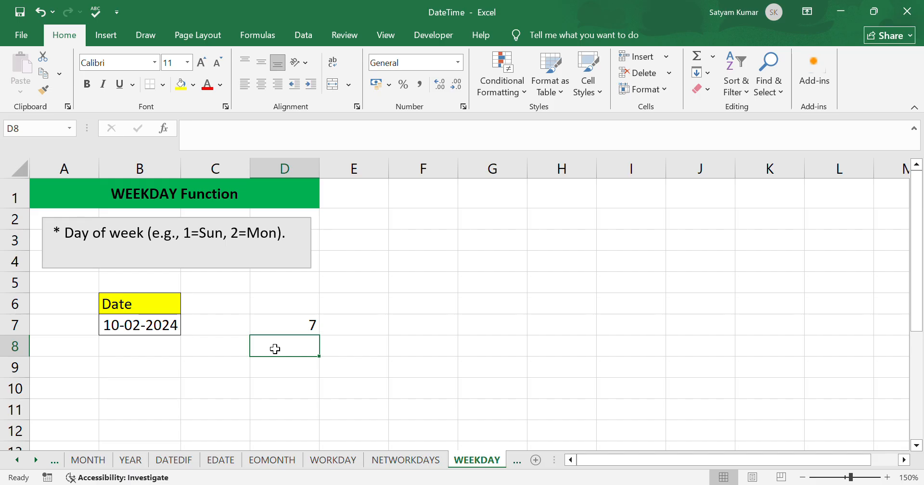
pyautogui.write('SAT')
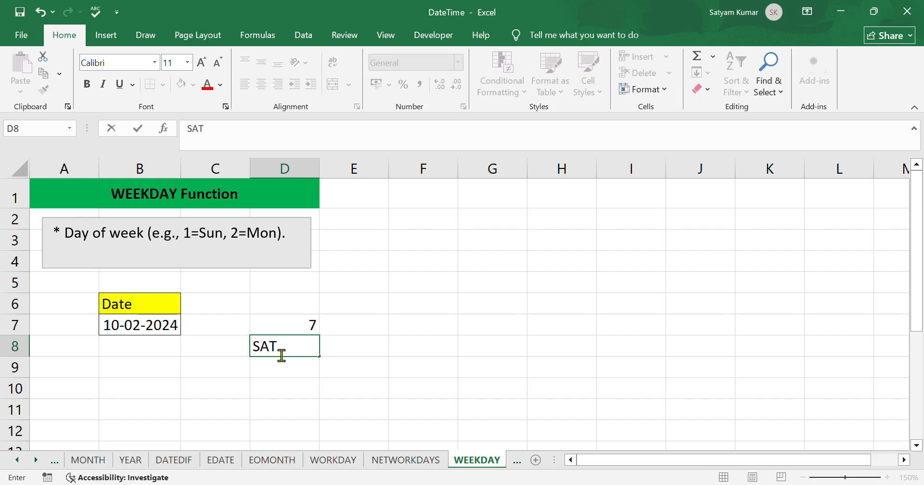
pyautogui.write('URDAY')
pyautogui.press('F2')
pyautogui.click(354, 270)
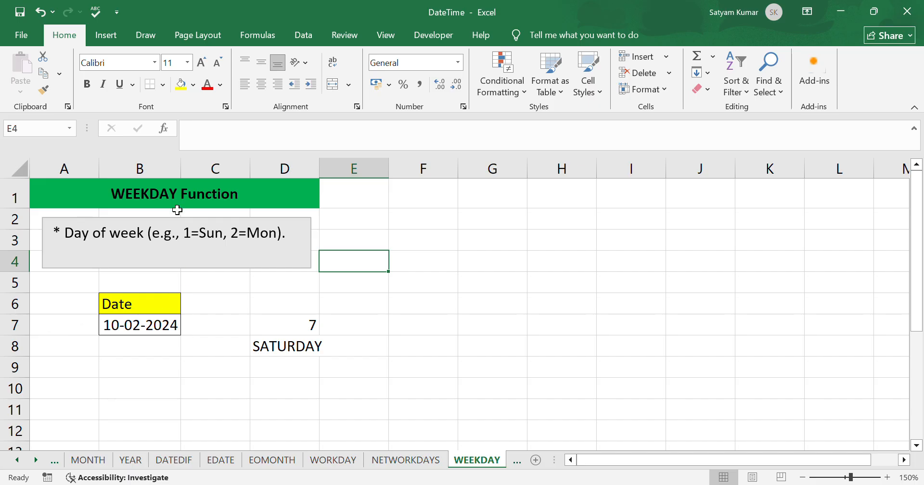
# - On the WEEKNUM sheet, calculate the date's week number of the year by entering =WEEKNUM(B6) in cell C6
pyautogui.click(515, 462)
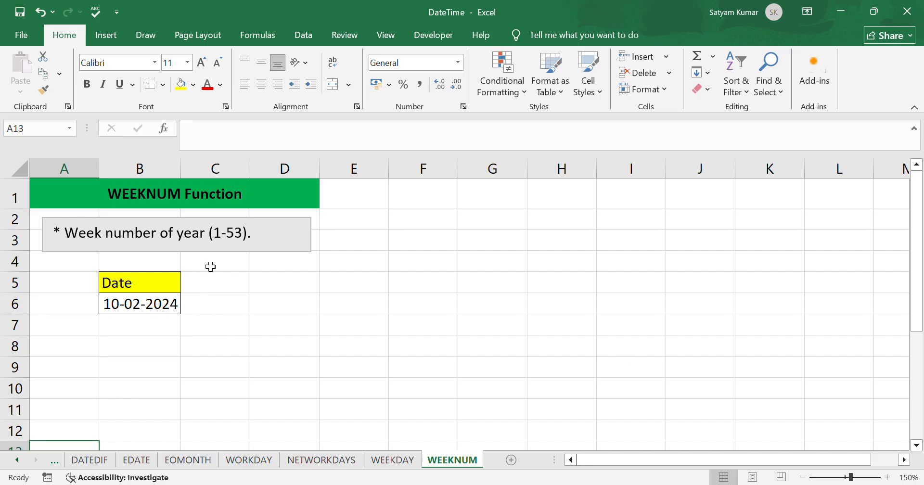
pyautogui.click(123, 309)
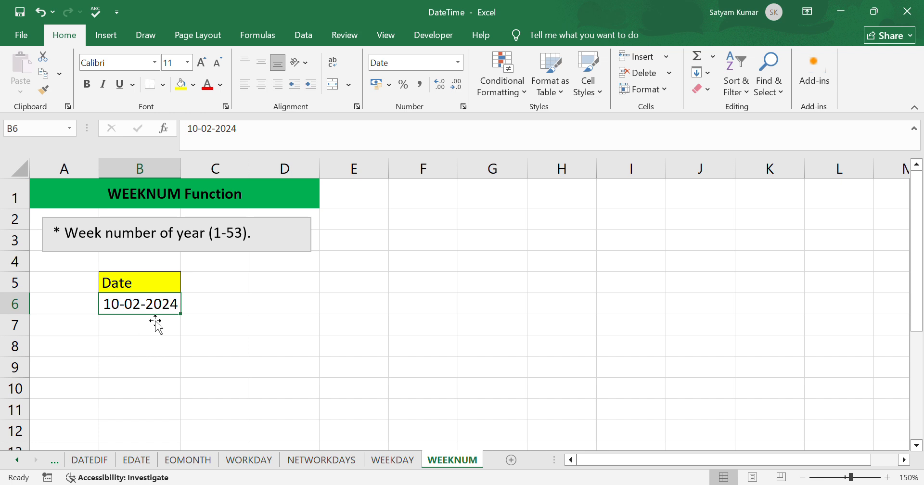
pyautogui.click(248, 307)
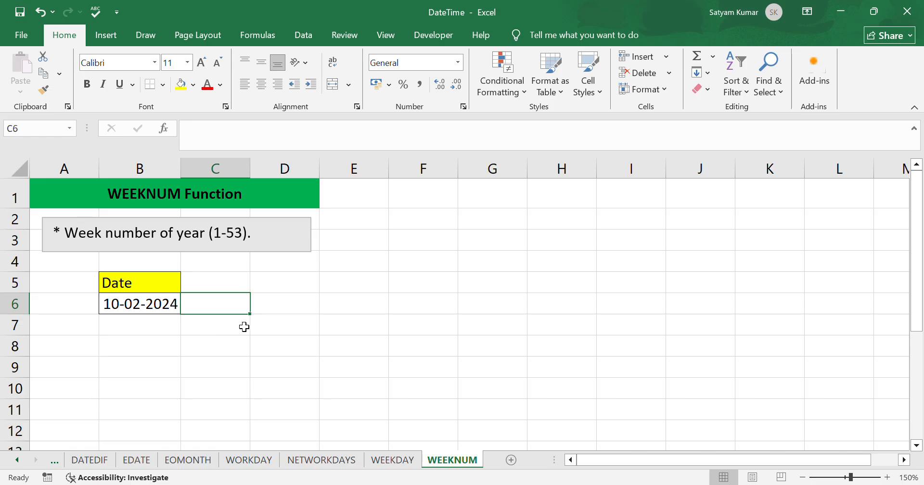
pyautogui.write('=WEE')
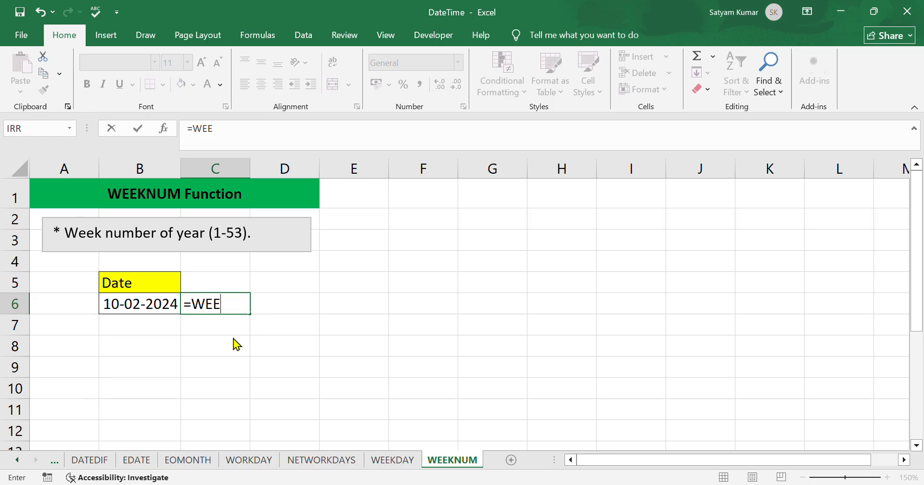
pyautogui.write('KNUM(')
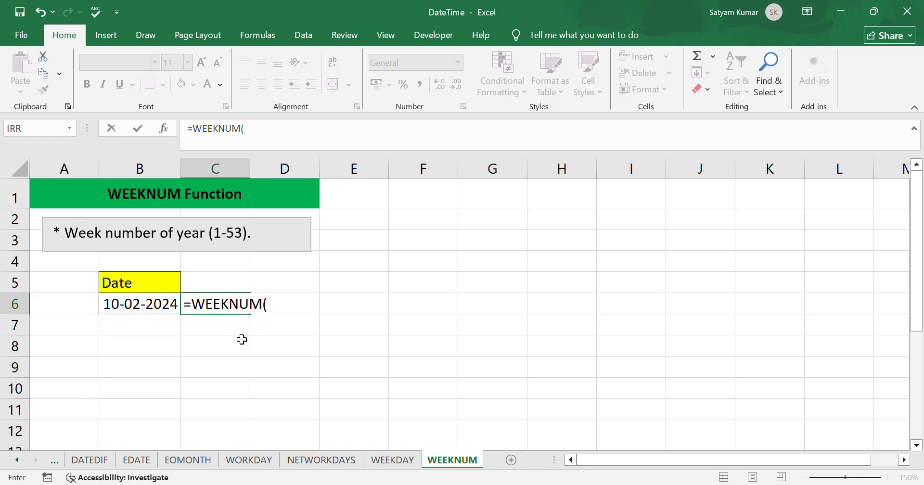
pyautogui.click(141, 306)
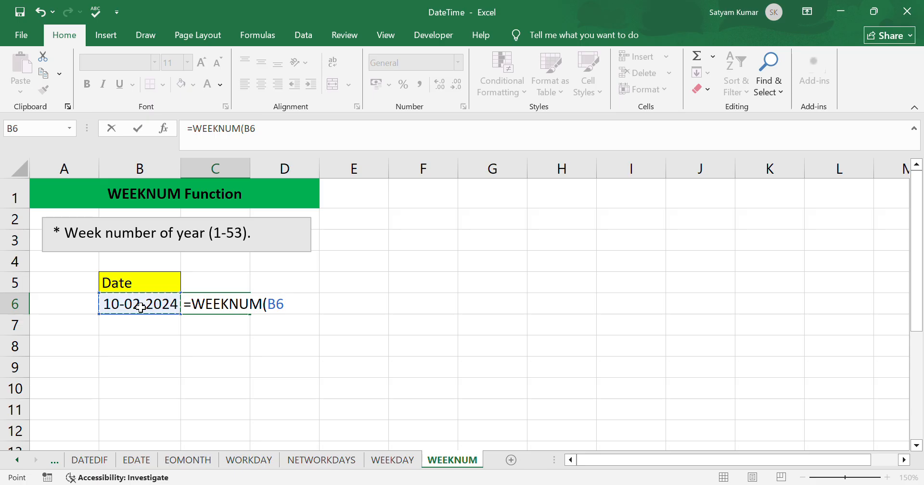
pyautogui.write(',')
pyautogui.press('BackSpace')
pyautogui.write(')')
pyautogui.press('Return')
pyautogui.click(232, 304)
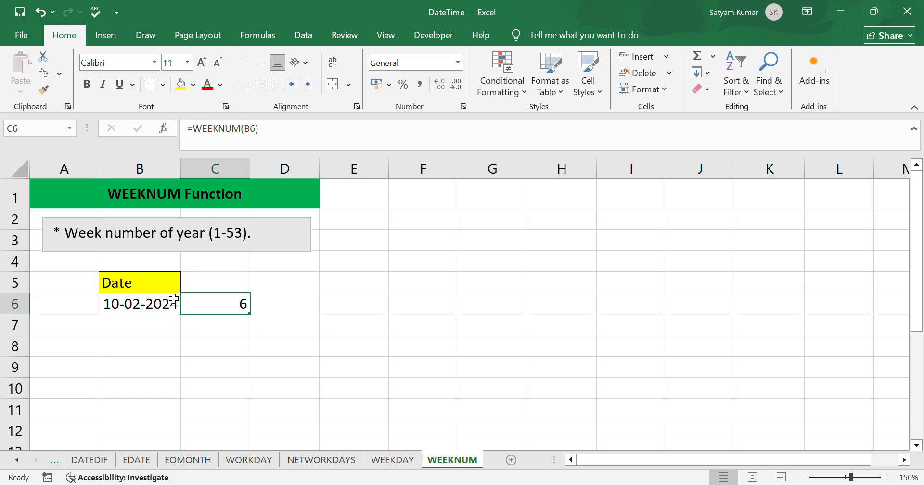
pyautogui.click(301, 314)
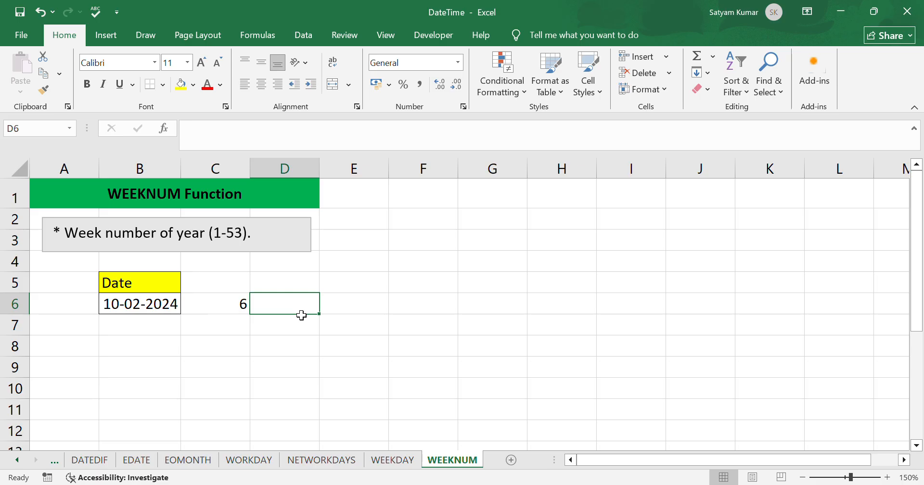
# - Return to the DATEDIF sheet to review its year, month and day differences
pyautogui.click(104, 460)
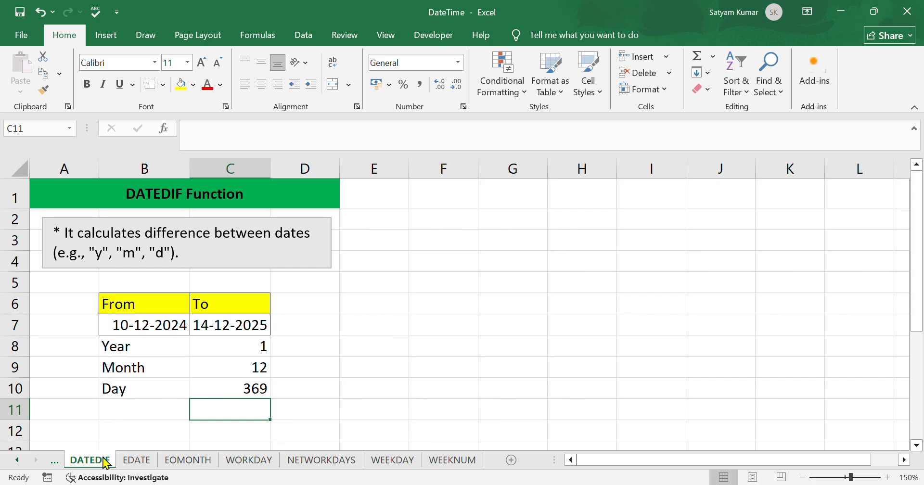